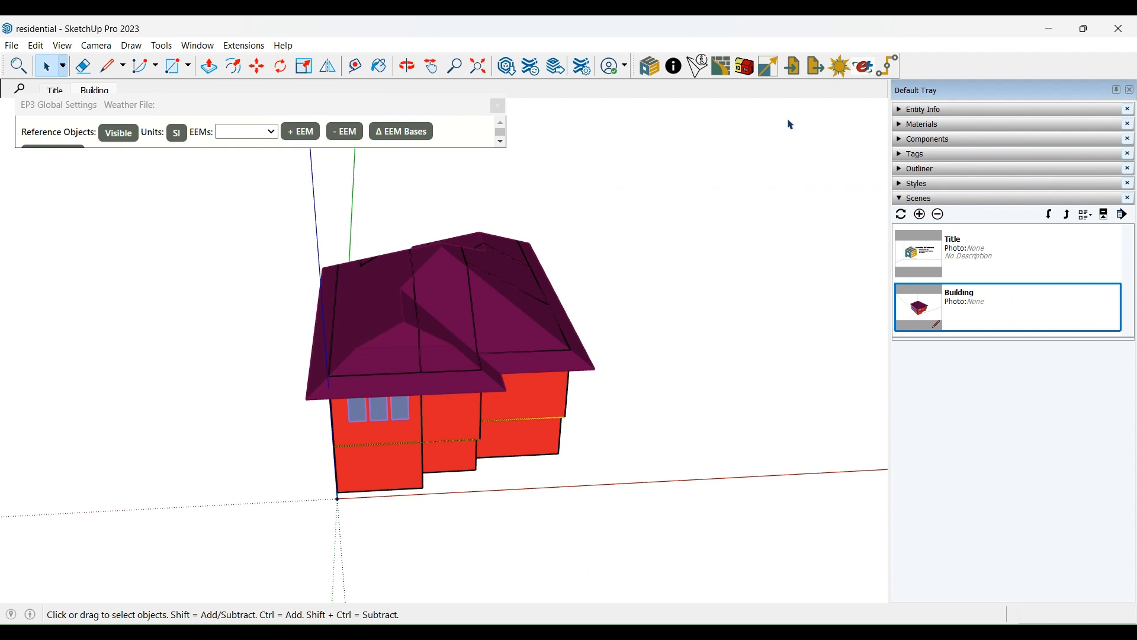
Step: Import the Residential internal load set using the Paste IDF Text dialog
left_click(795, 67)
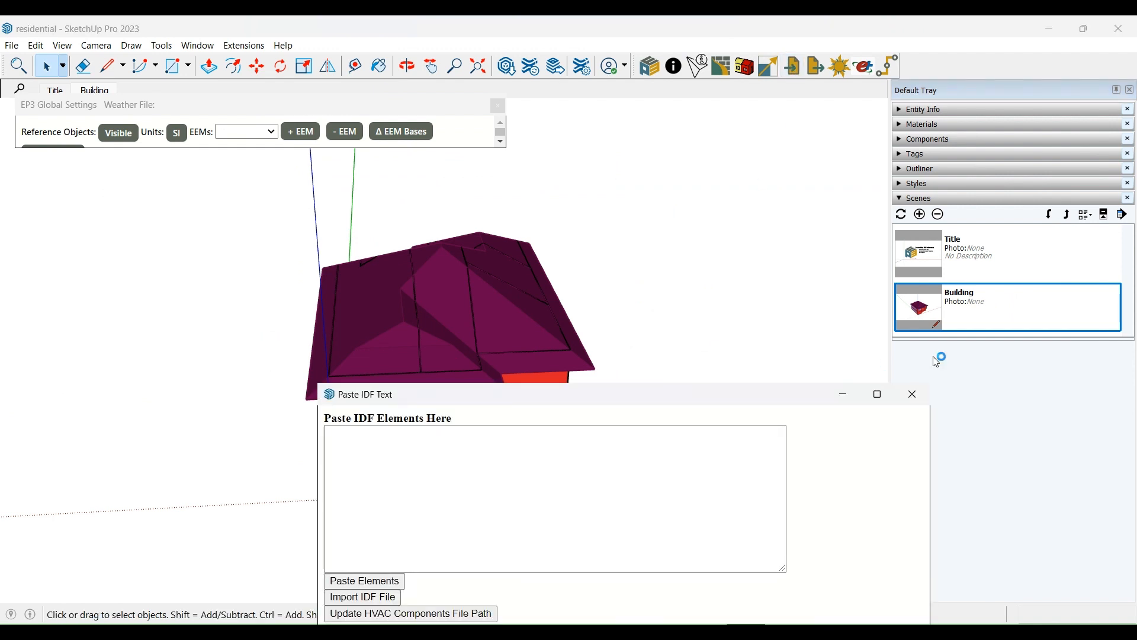
left_click(924, 198)
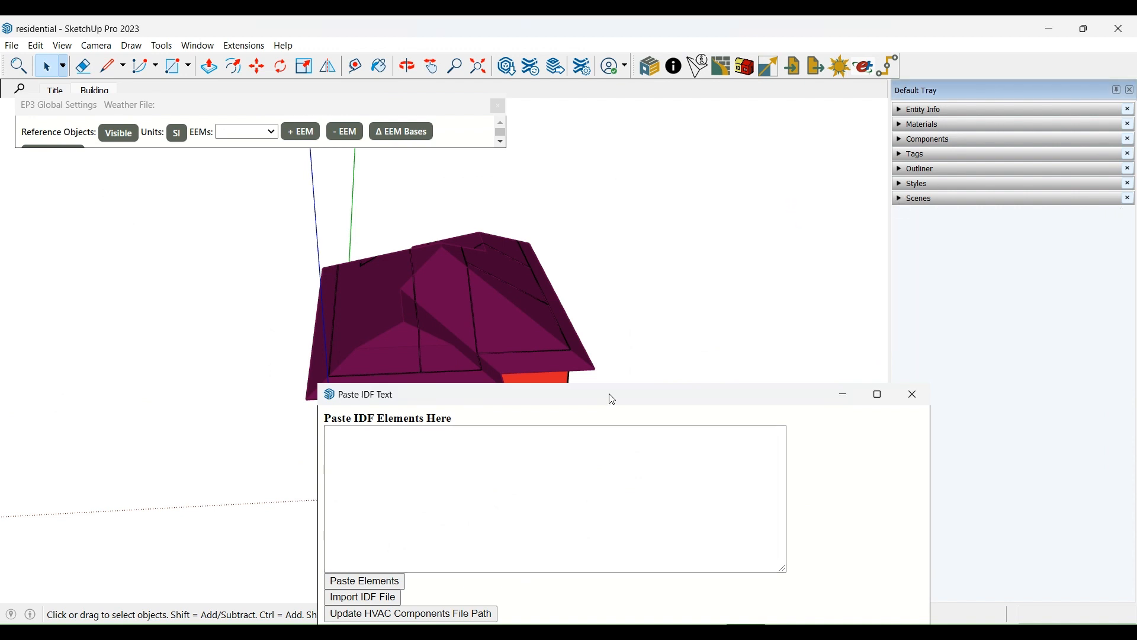
left_click_drag(609, 398, 654, 224)
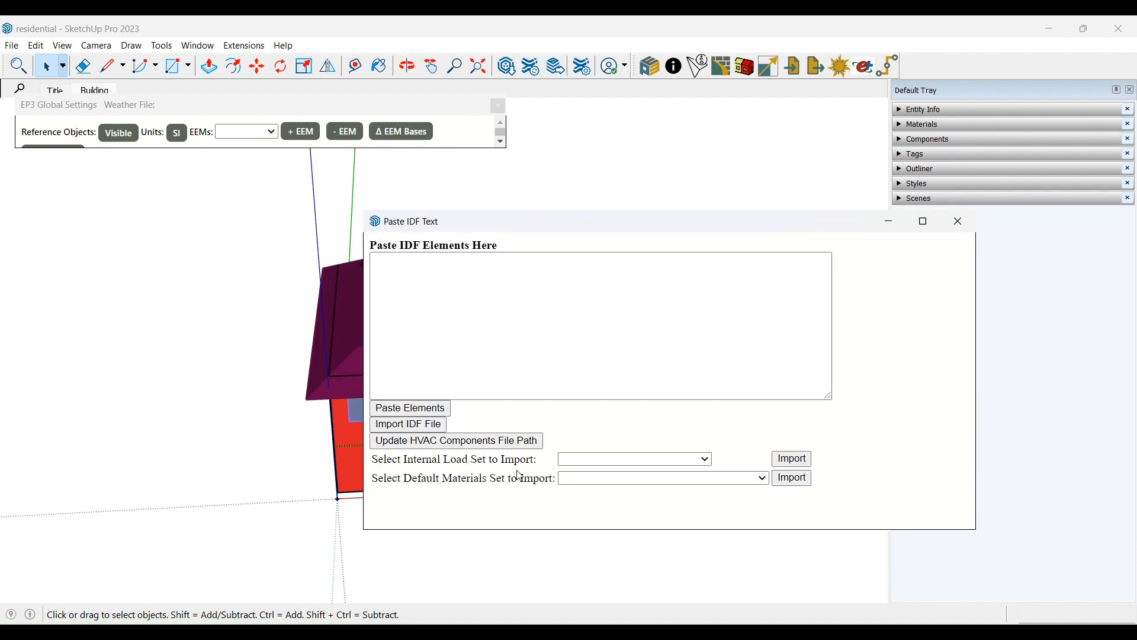
left_click_drag(697, 231, 686, 191)
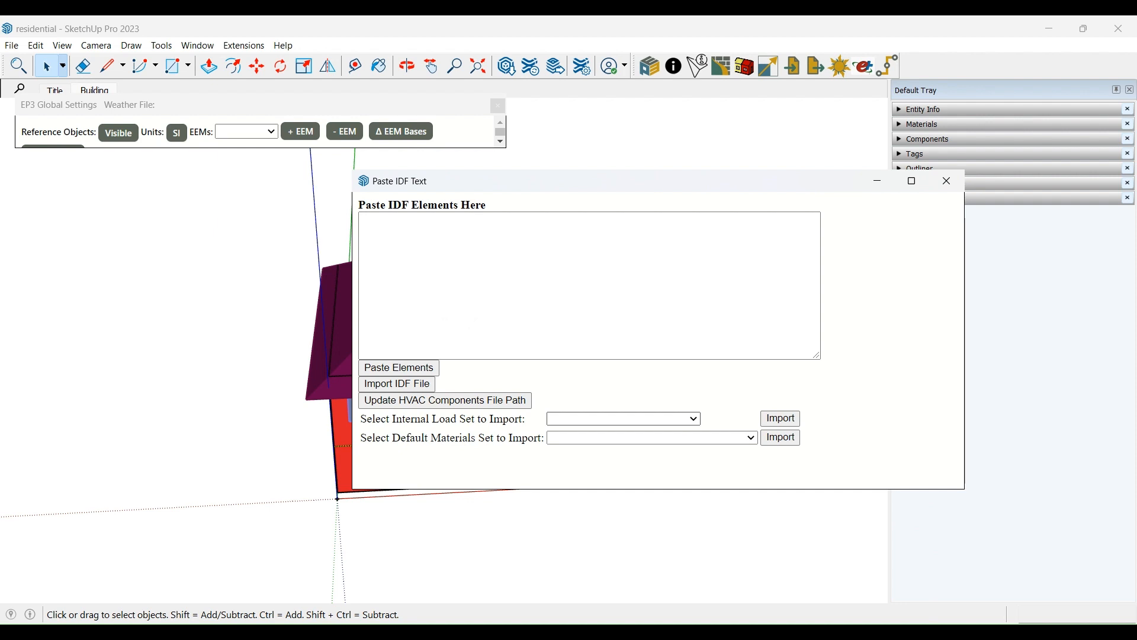
left_click(586, 330)
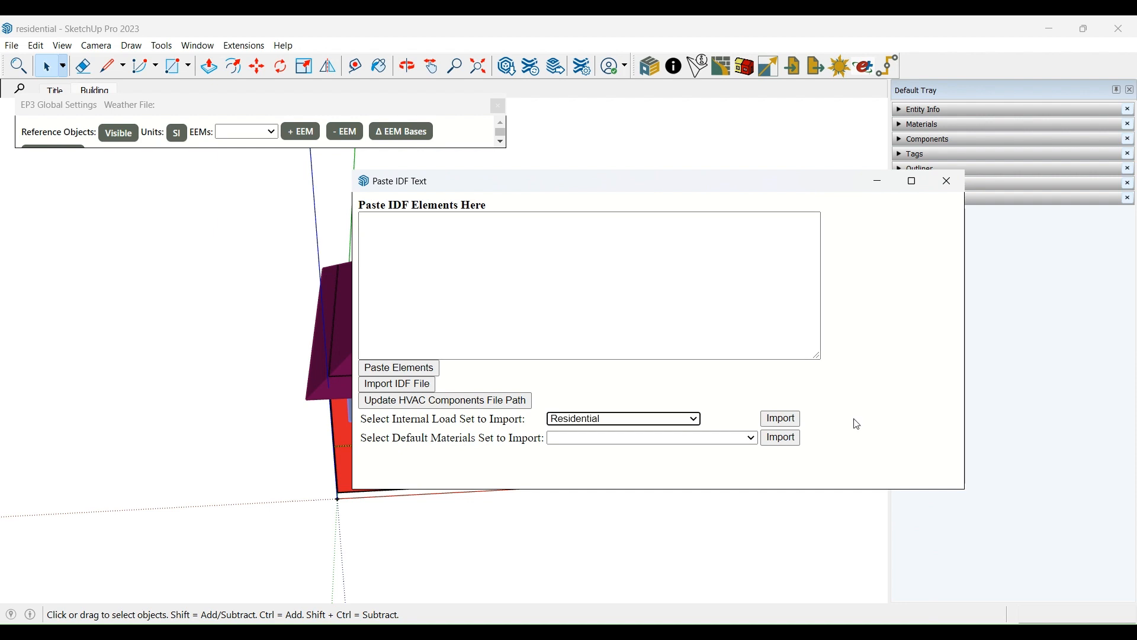
left_click(789, 421)
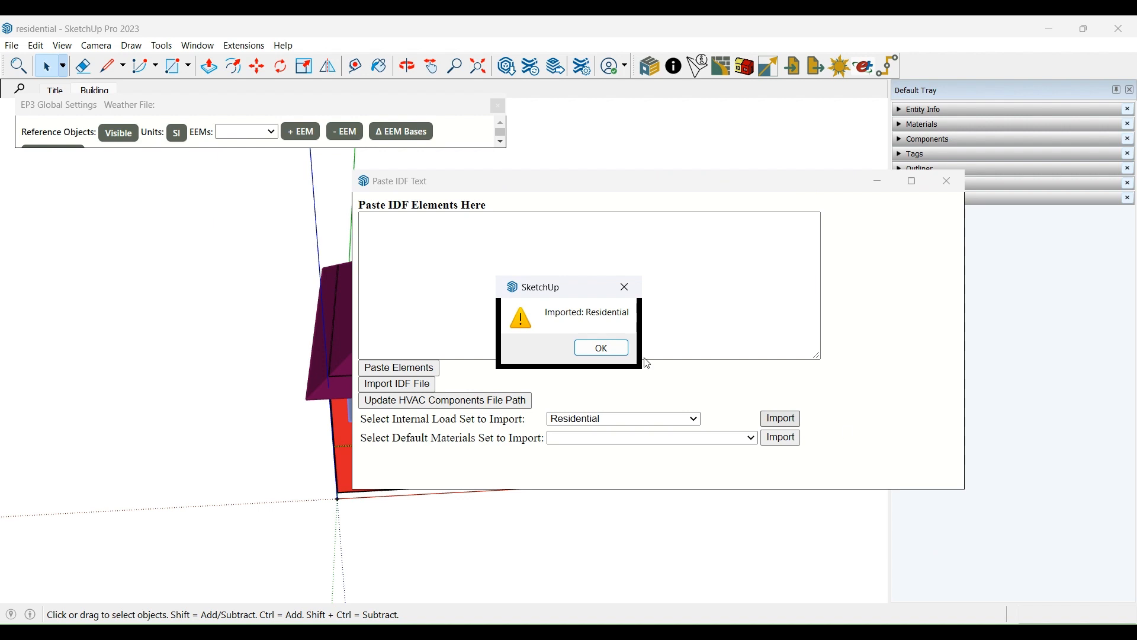
left_click(599, 348)
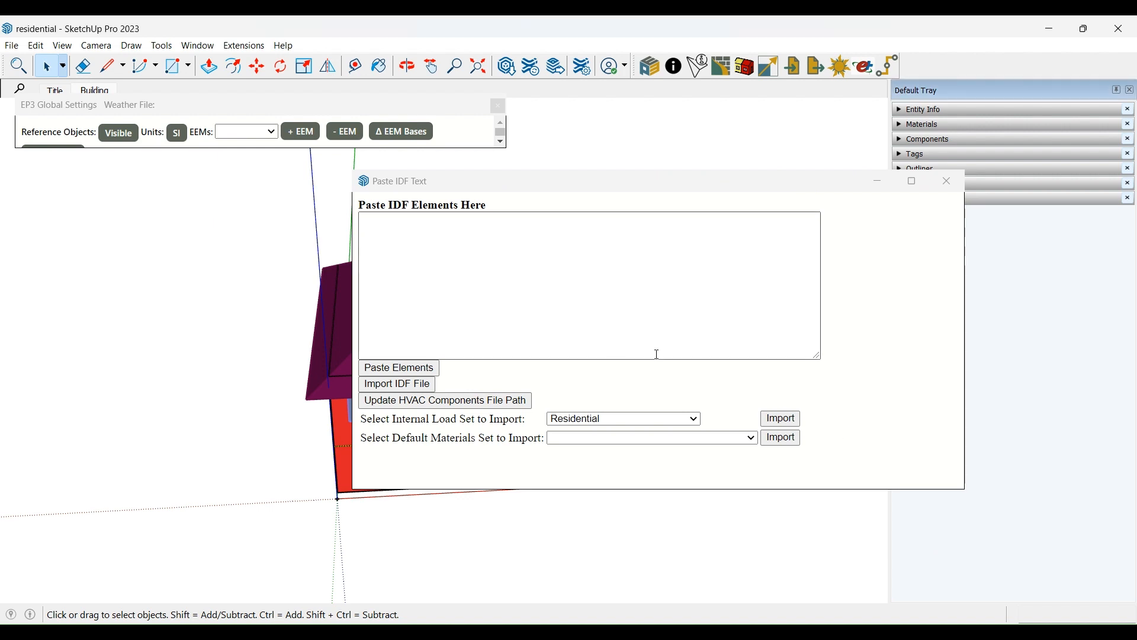
Step: Inspect the imported hardwired and plugin Lights objects in the Energy Plus Interface, and open the Residential ZoneList
left_click(676, 70)
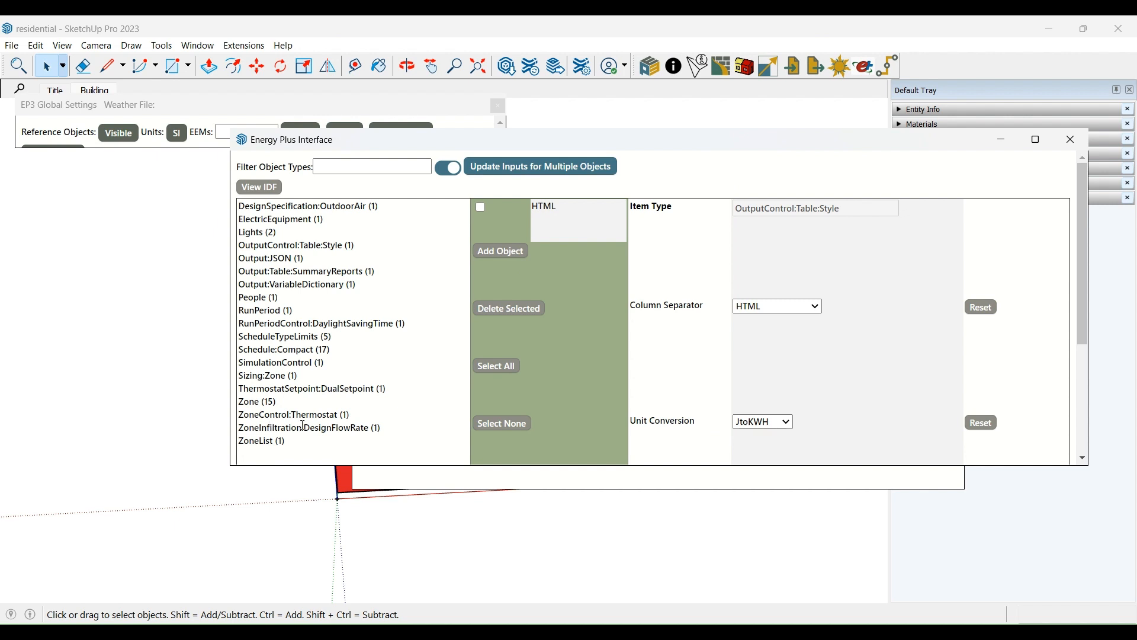
left_click(248, 233)
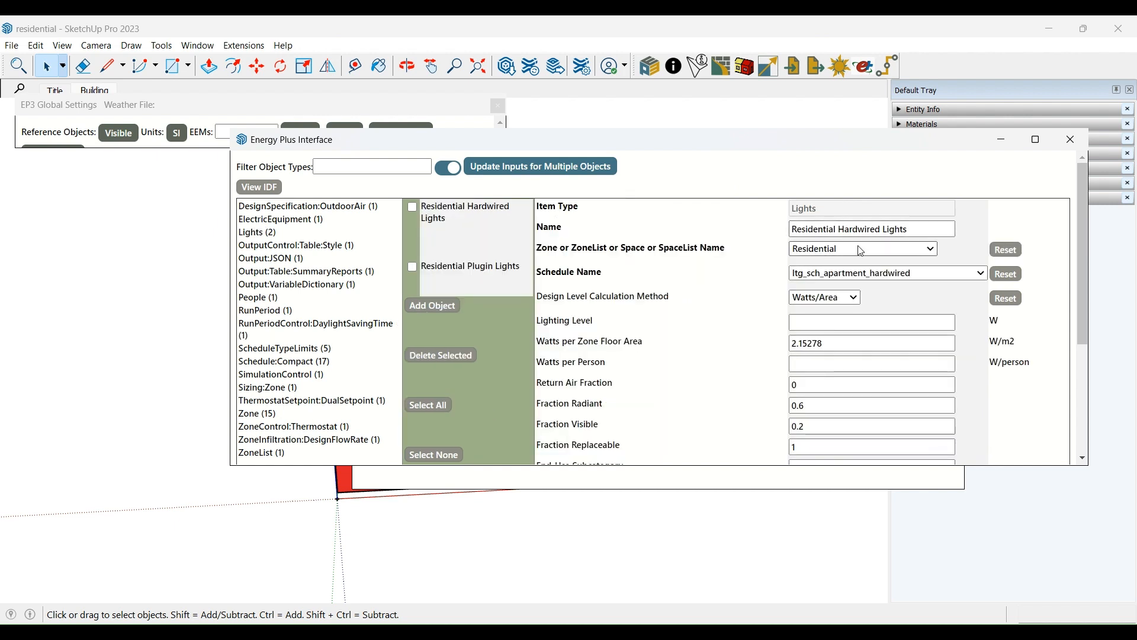
left_click(484, 270)
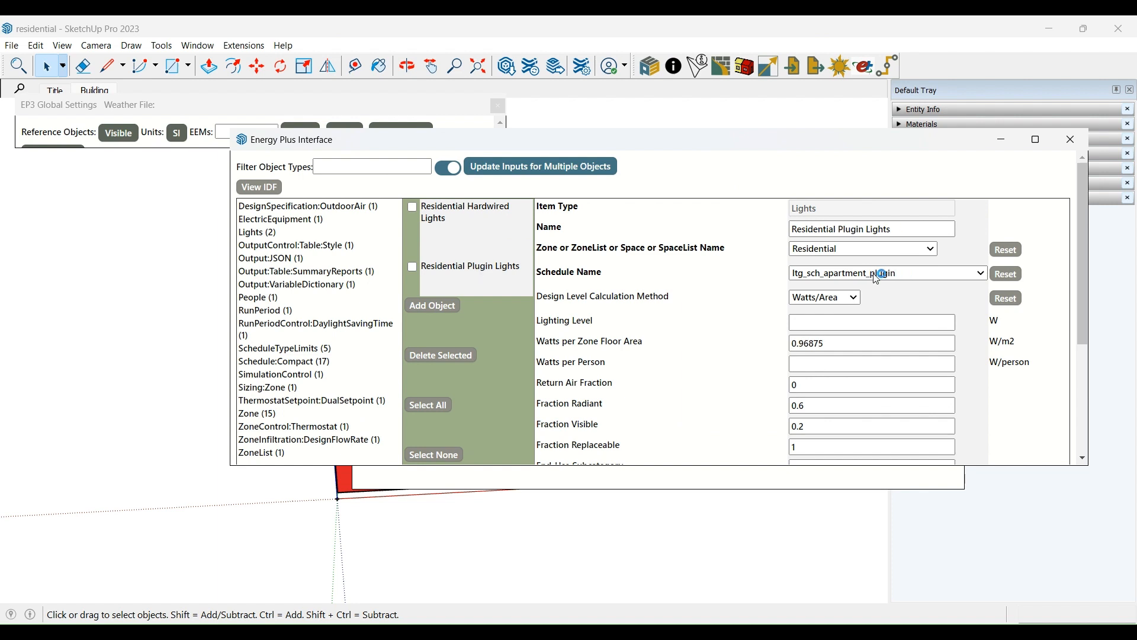
scroll(356, 348, "down", 3)
left_click(273, 270)
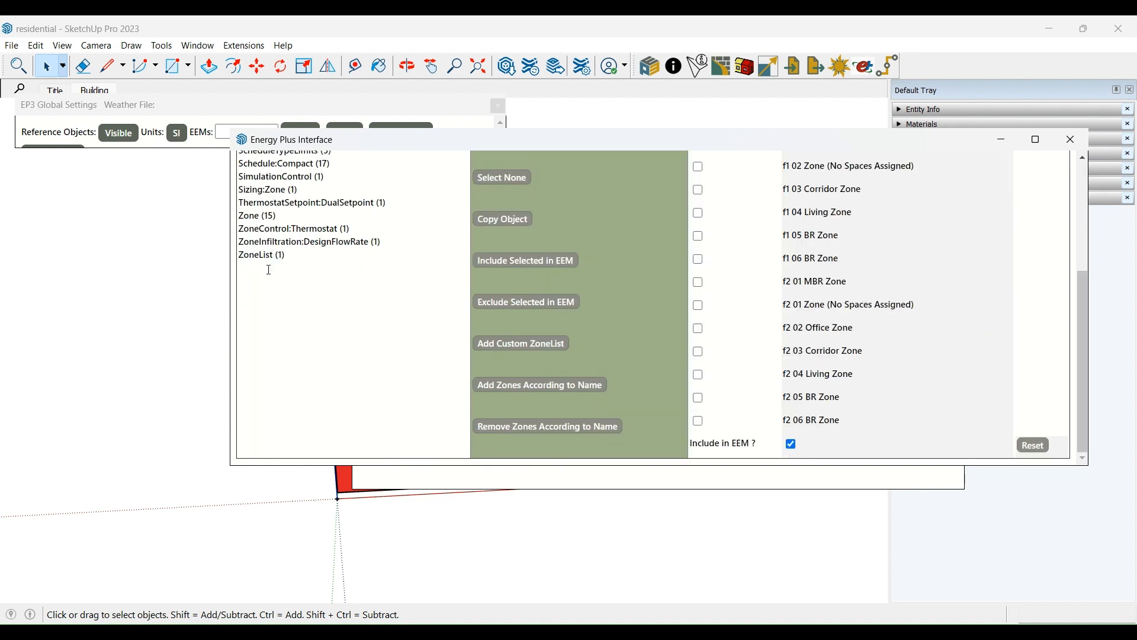
scroll(272, 269, "up", 3)
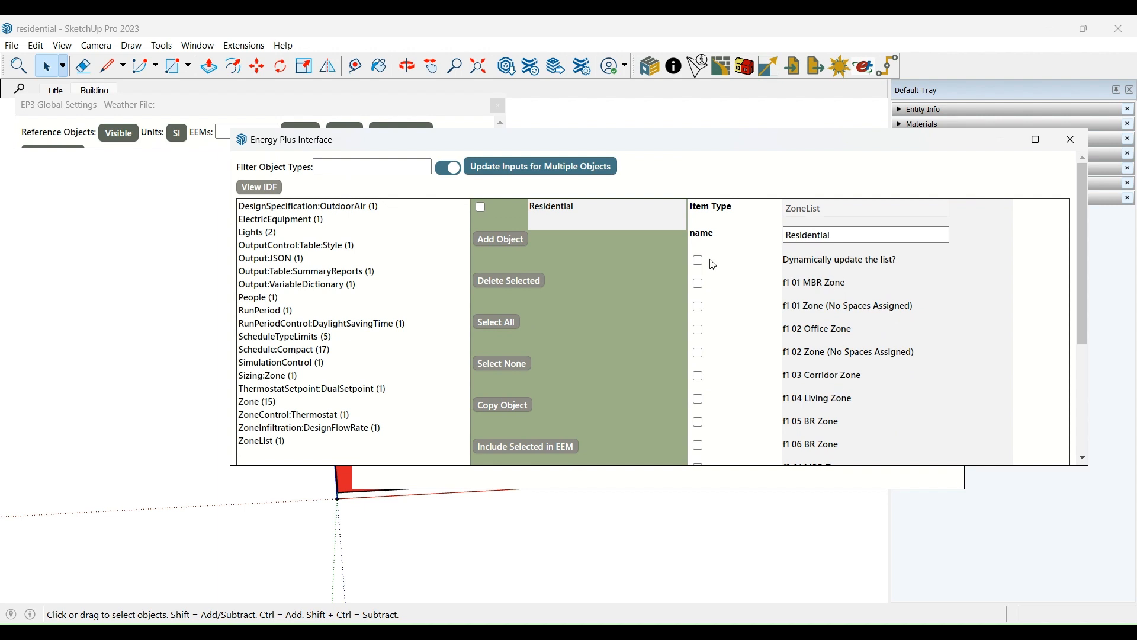
Step: Try to add every f1 and f2 zone to the Residential ZoneList and switch on its dynamic updating
scroll(713, 264, "down", 3)
left_click(699, 420)
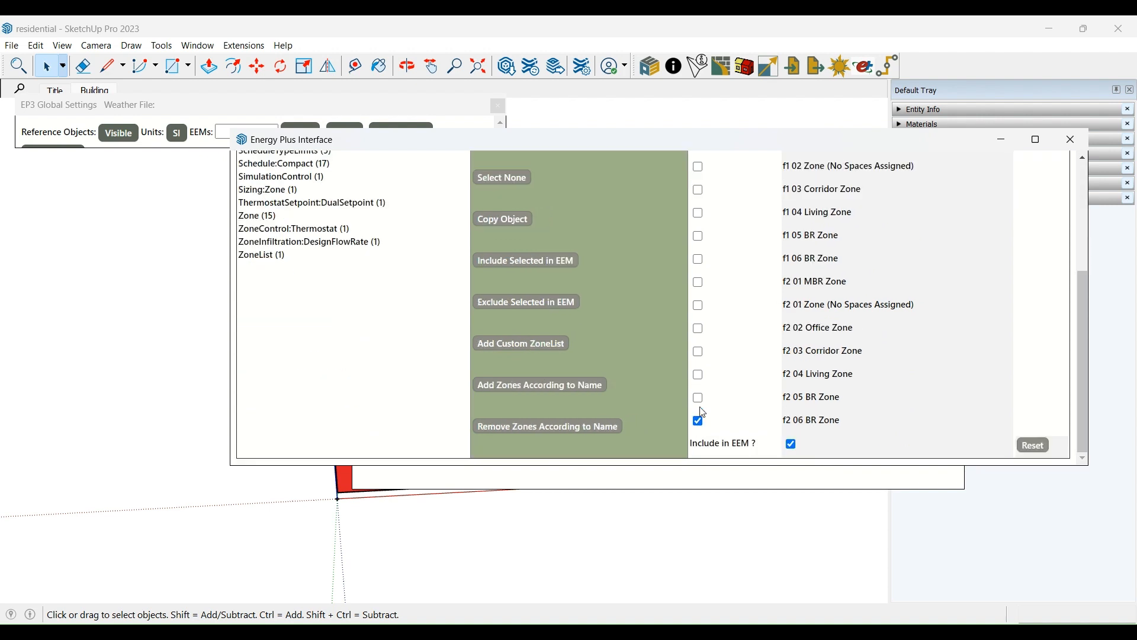
left_click(700, 398)
left_click(700, 374)
left_click(700, 351)
left_click(702, 327)
left_click(700, 305)
left_click(699, 282)
left_click(699, 259)
left_click(700, 236)
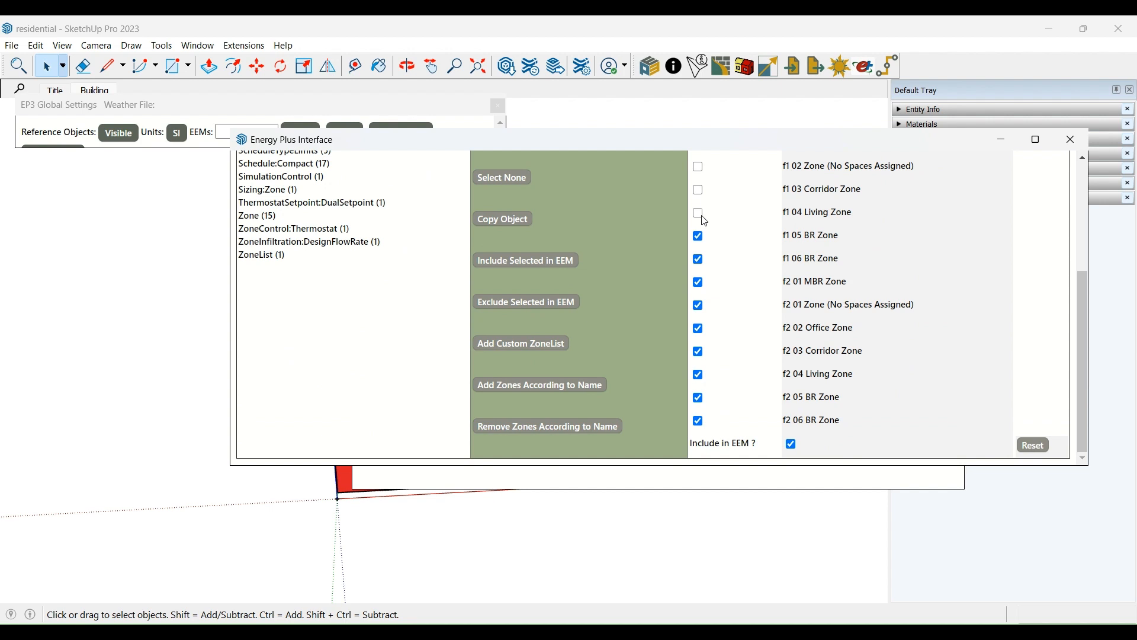
left_click(699, 213)
left_click(699, 189)
left_click(699, 167)
scroll(701, 172, "up", 3)
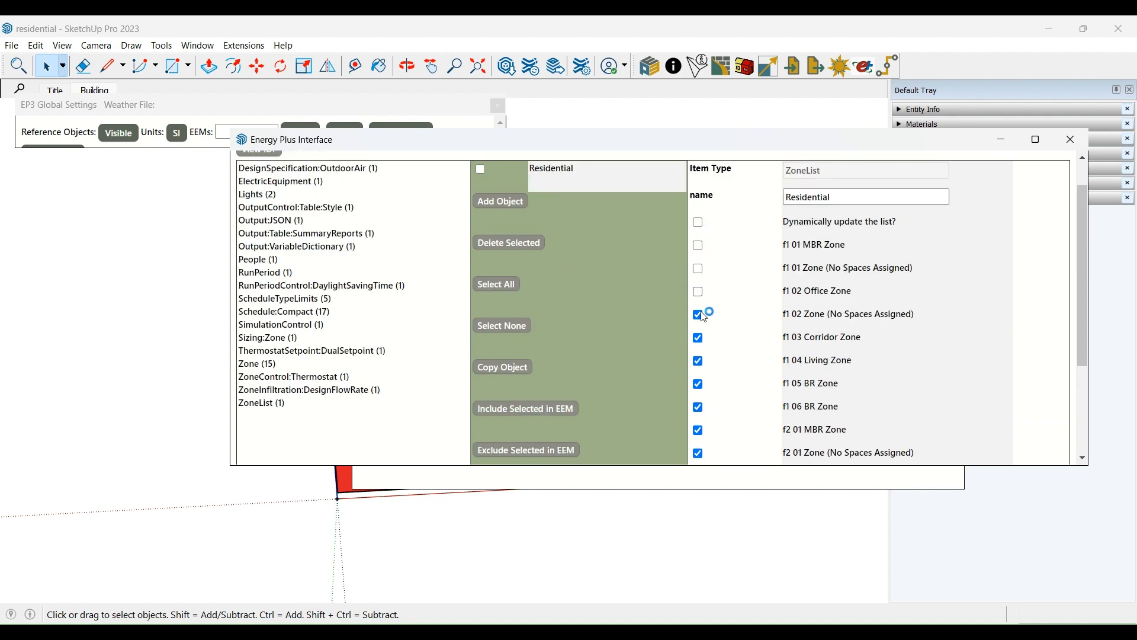
left_click(699, 291)
left_click(699, 268)
left_click(699, 244)
left_click(699, 222)
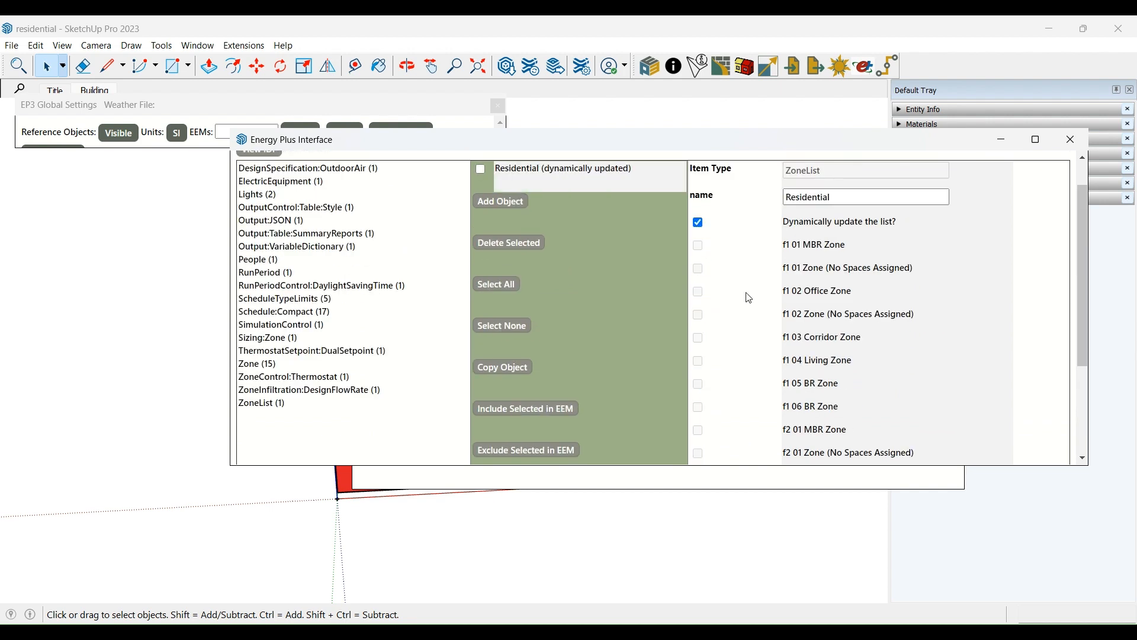
Step: With dynamic updating off, include all zones from f1 01 MBR Zone to f2 06 BR Zone in the Residential ZoneList
left_click(698, 245)
left_click(699, 268)
left_click(699, 292)
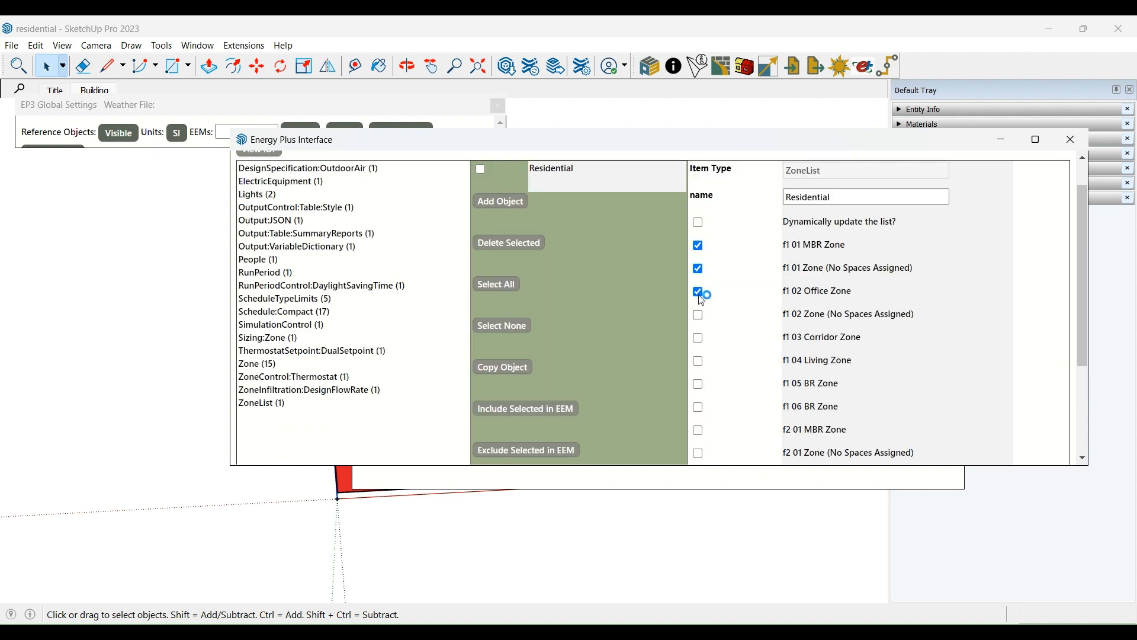
left_click(699, 314)
left_click(699, 338)
left_click(699, 361)
left_click(699, 384)
left_click(699, 407)
left_click(698, 430)
left_click(699, 453)
scroll(747, 406, "down", 3)
left_click(699, 406)
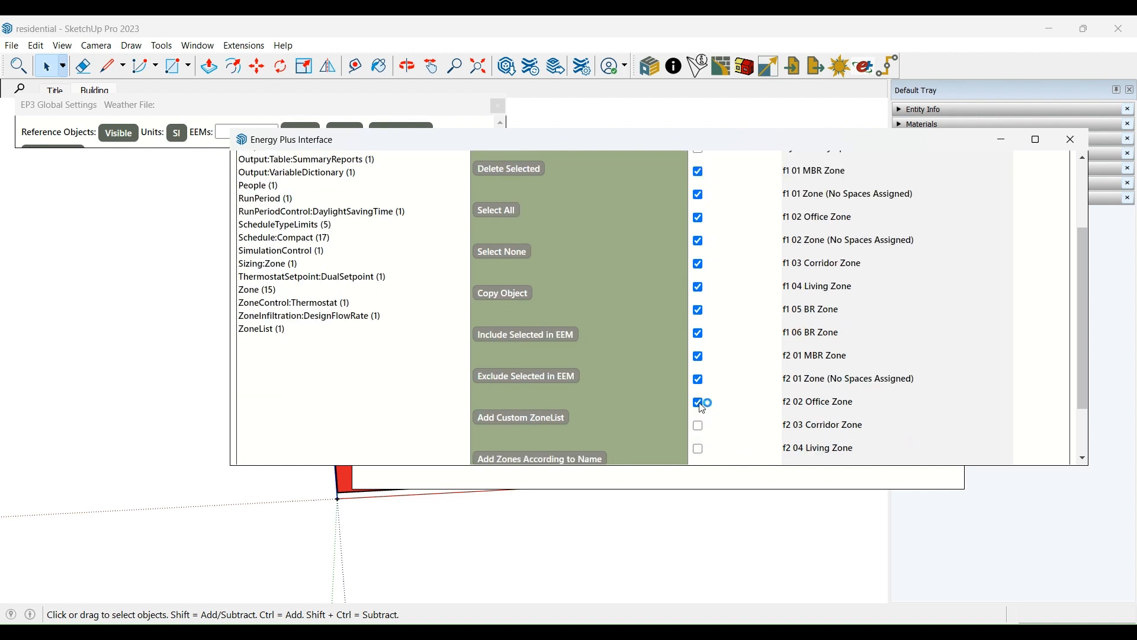
left_click(700, 428)
left_click(700, 451)
scroll(713, 441, "down", 3)
left_click(699, 398)
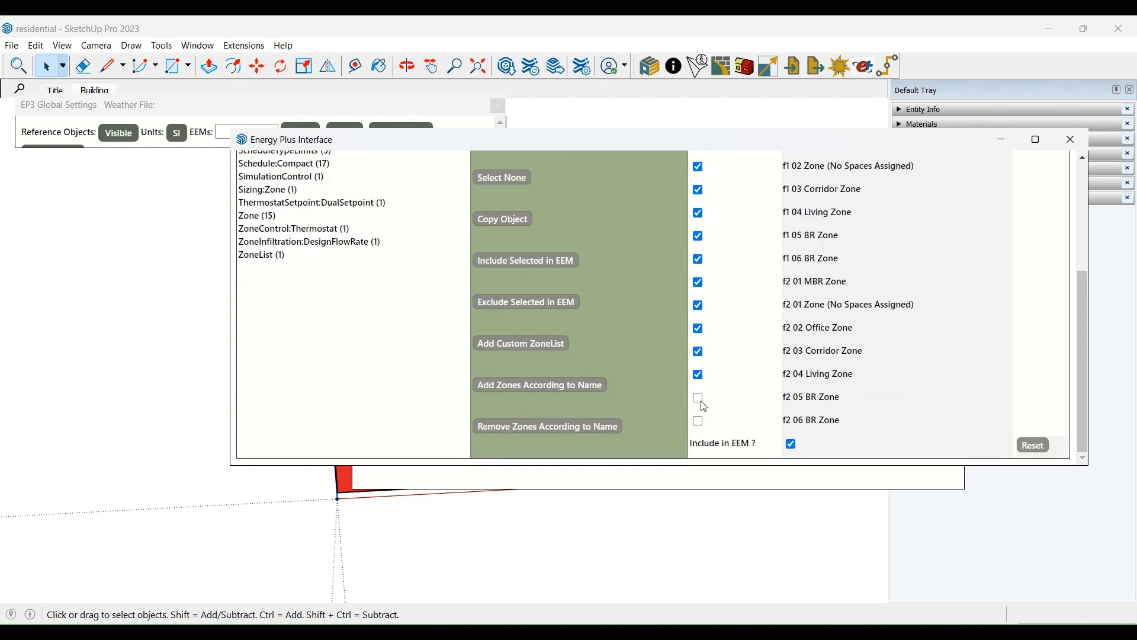
left_click(699, 420)
scroll(755, 366, "up", 8)
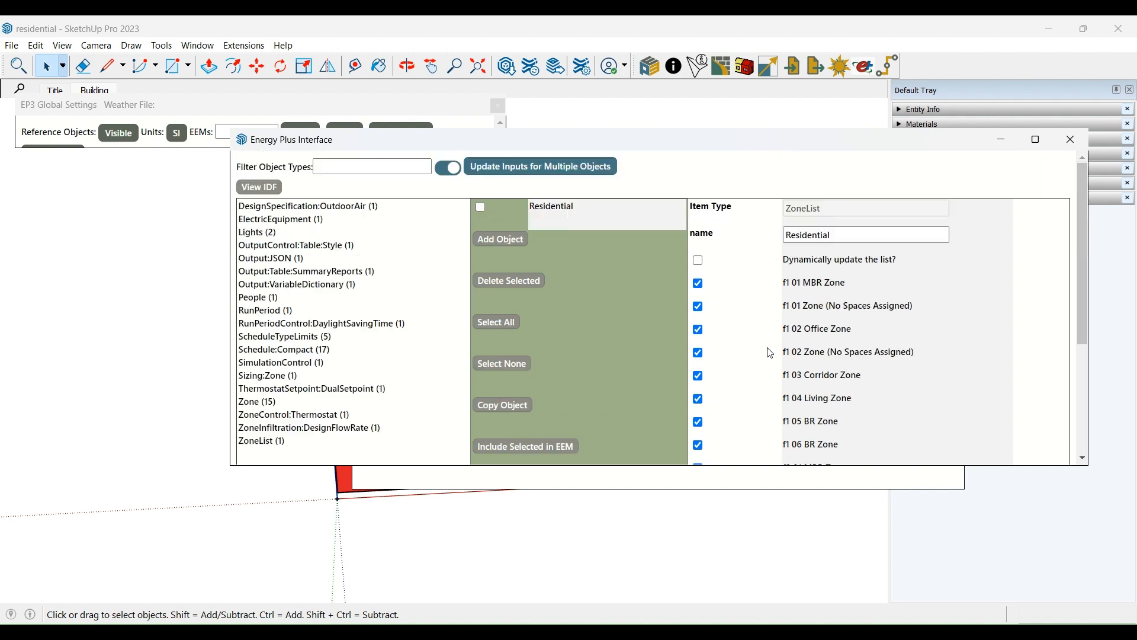
left_click(1088, 141)
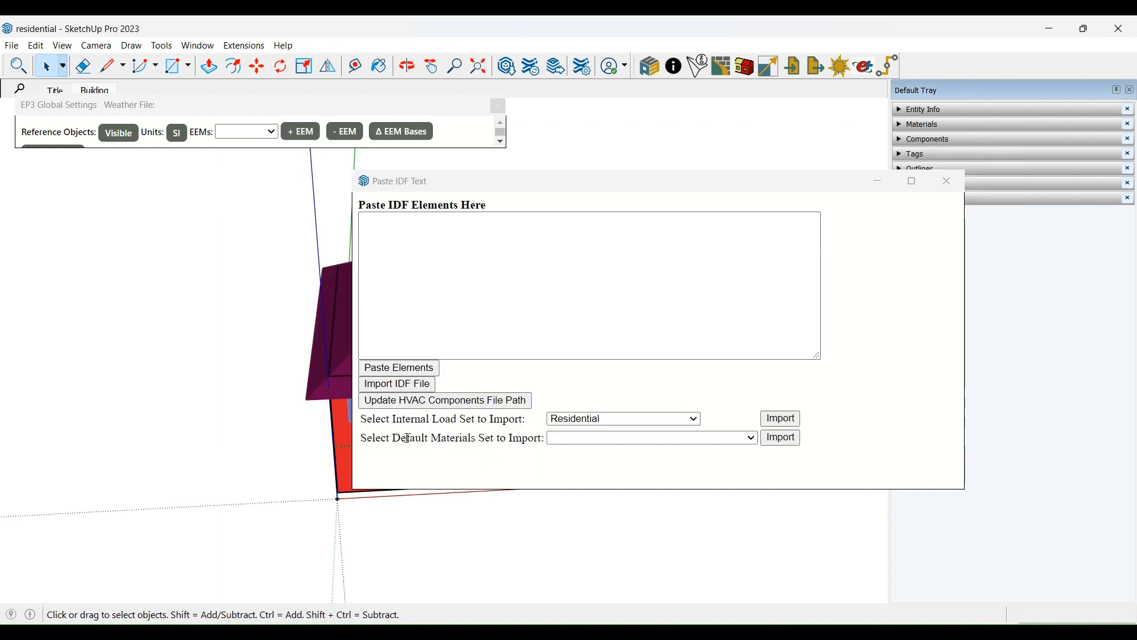
Step: Import the ASHRAE90_1 2019=>Climate Zone 5 default materials set, overwriting inputs in the current EEM for objects with the same name
left_click(741, 437)
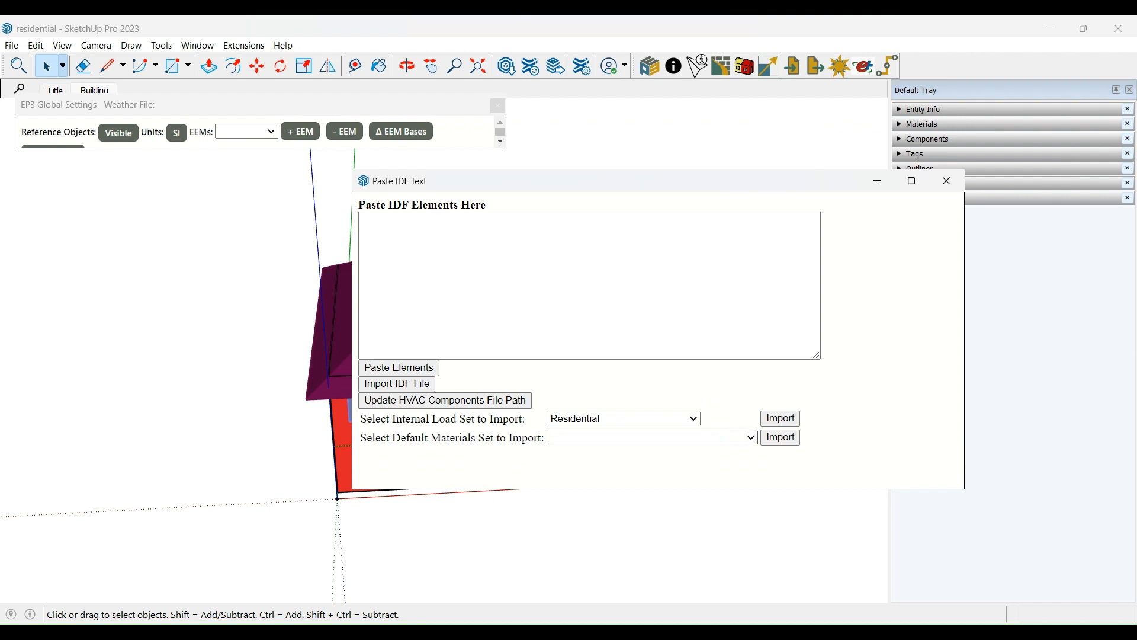
left_click(768, 273)
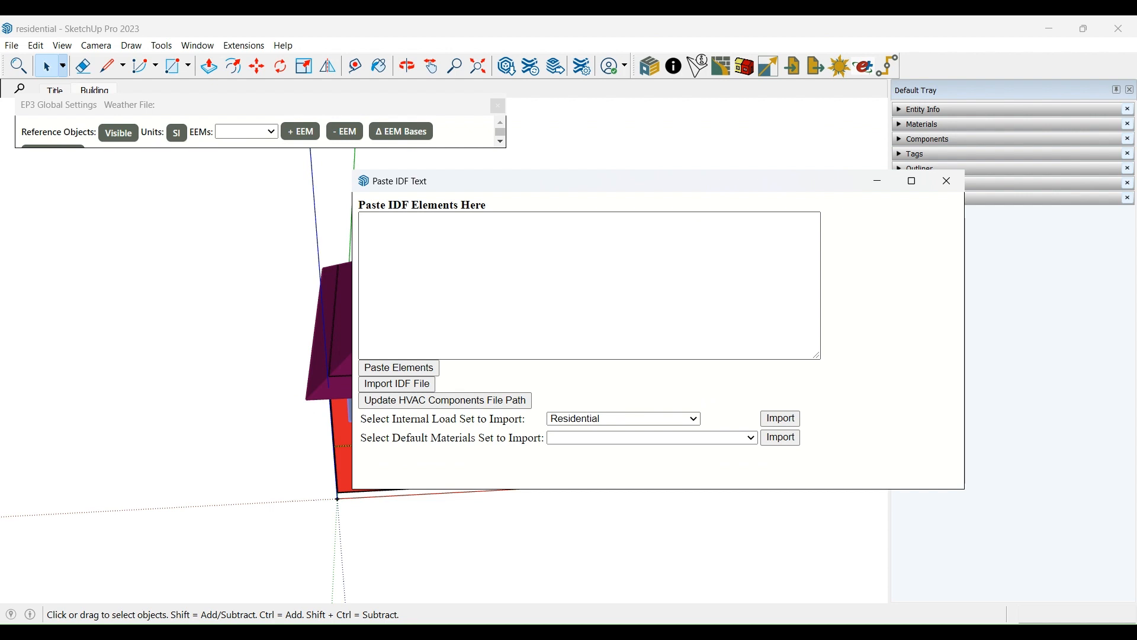
left_click(782, 448)
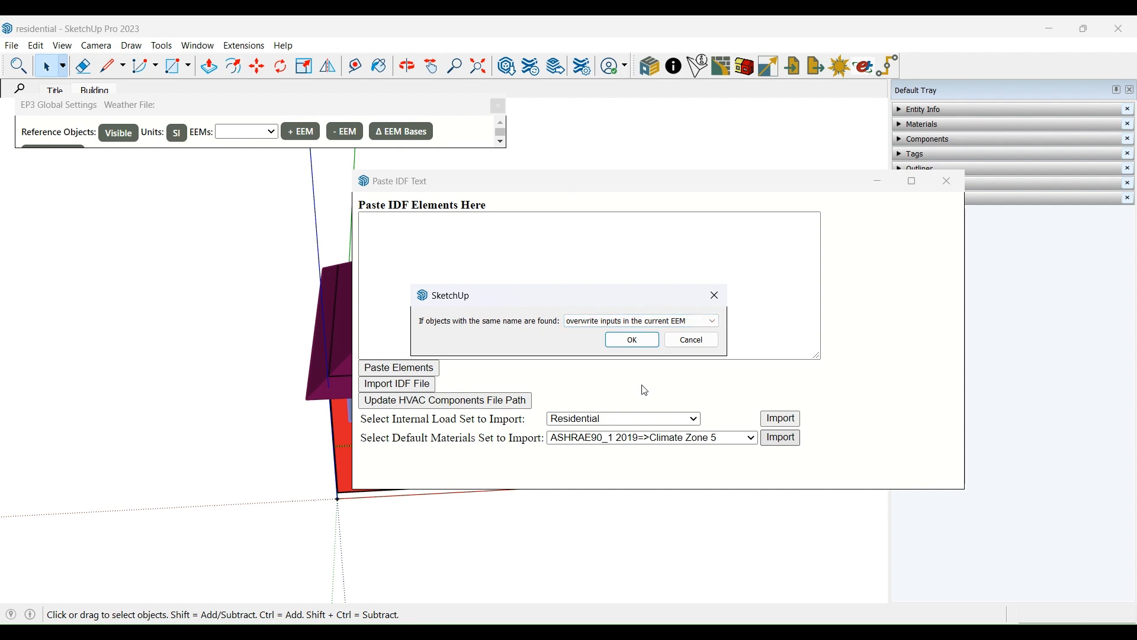
left_click(643, 344)
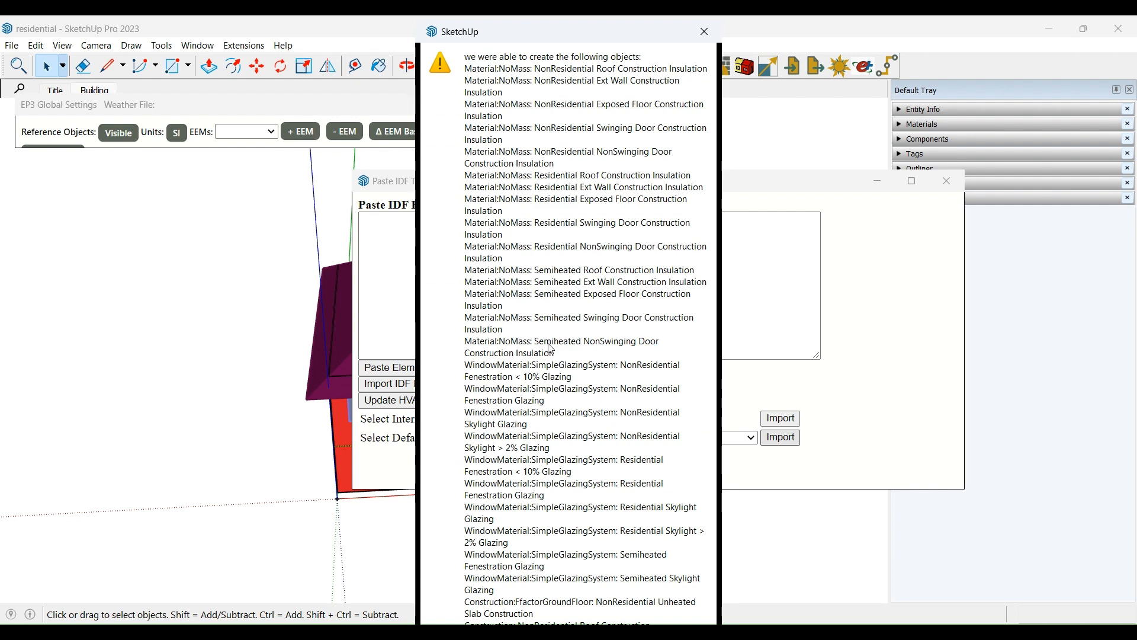
mouse_move(587, 33)
left_mouse_down()
mouse_move(690, 10)
mouse_move(509, 115)
mouse_move(548, 85)
left_mouse_up()
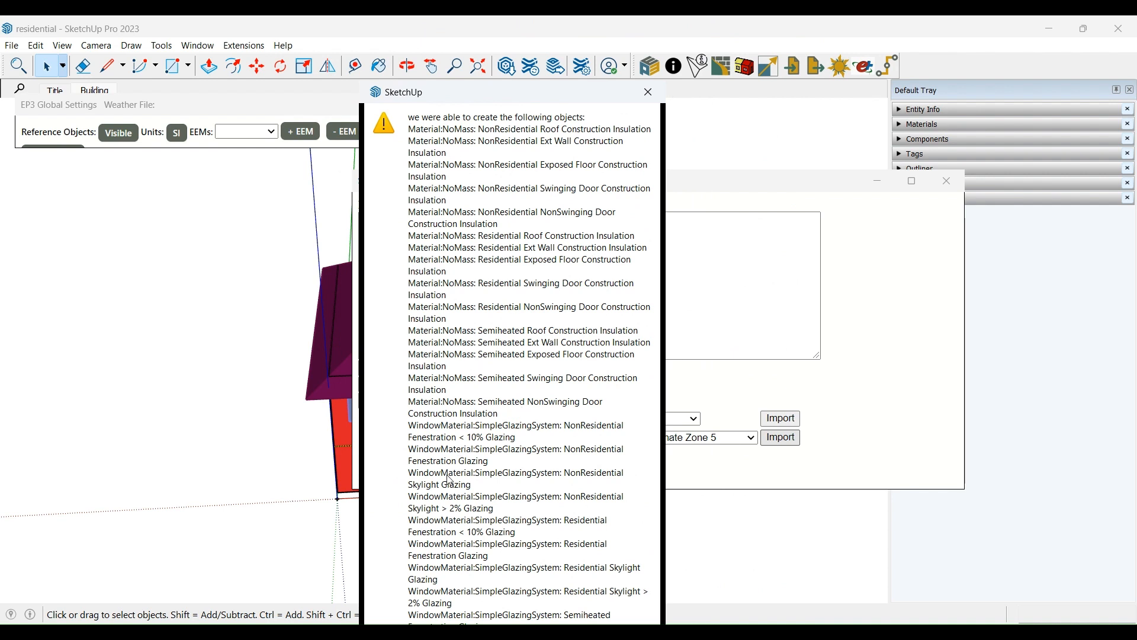
left_click(649, 92)
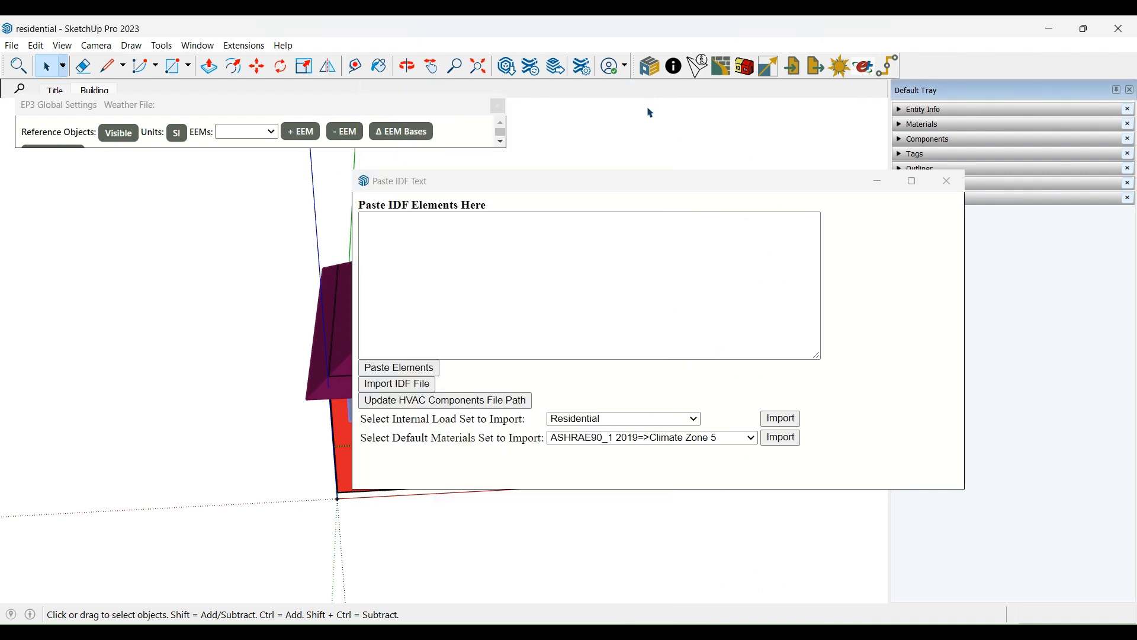
Step: Review the imported Material:NoMass and WindowMaterial:SimpleGlazingSystem objects in the Energy Plus Interface
left_click(674, 66)
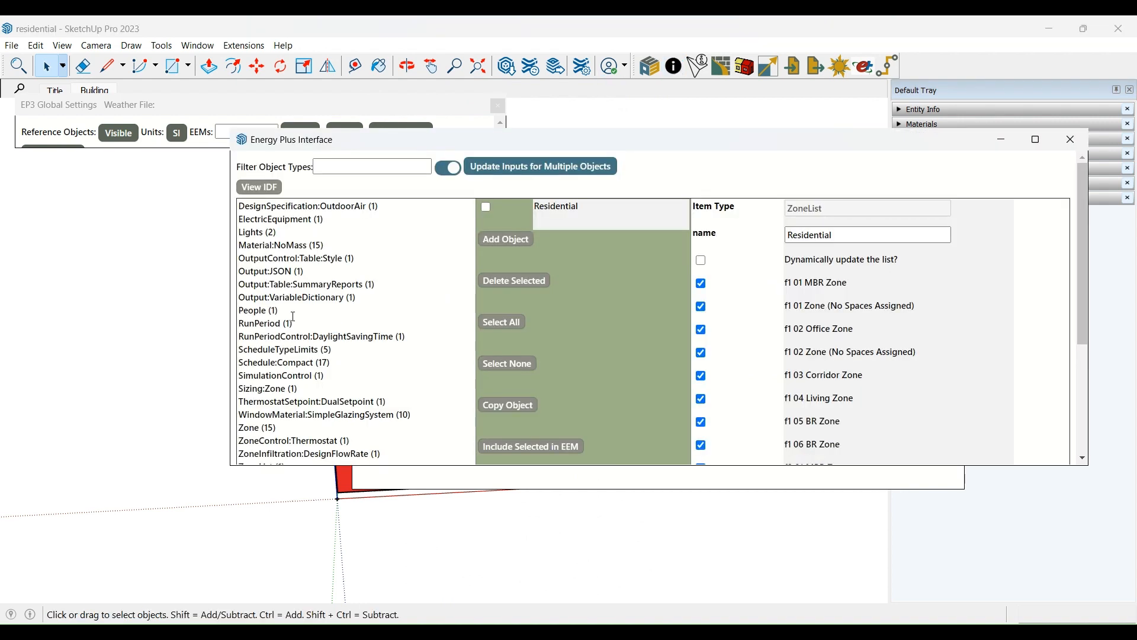
left_click(284, 245)
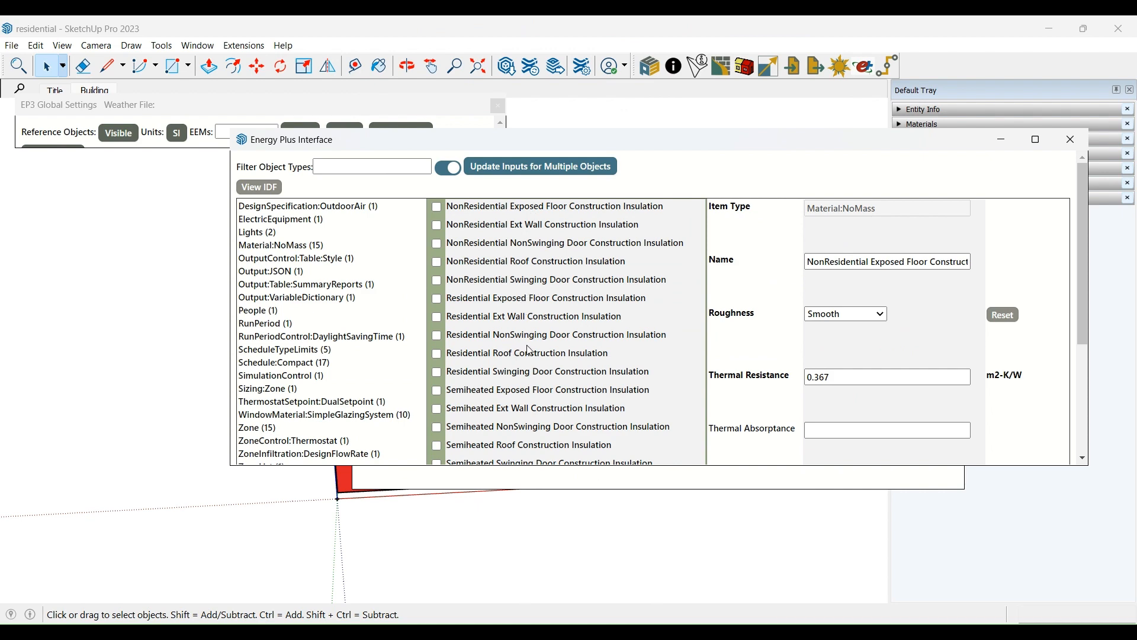
scroll(528, 349, "down", 3)
scroll(527, 355, "up", 1)
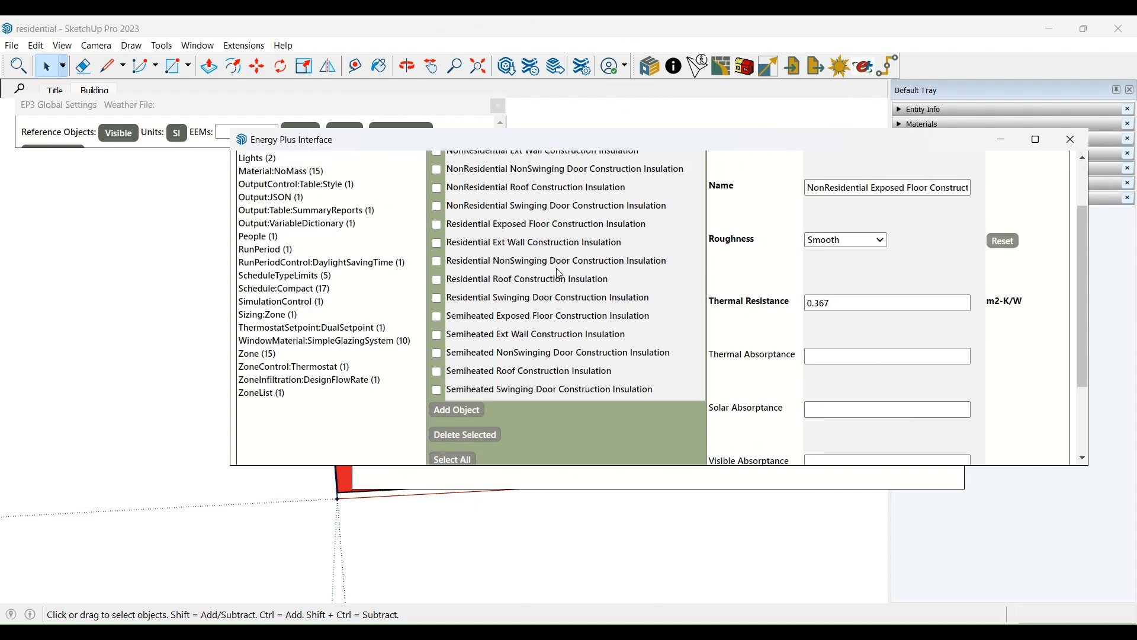
scroll(546, 260, "up", 2)
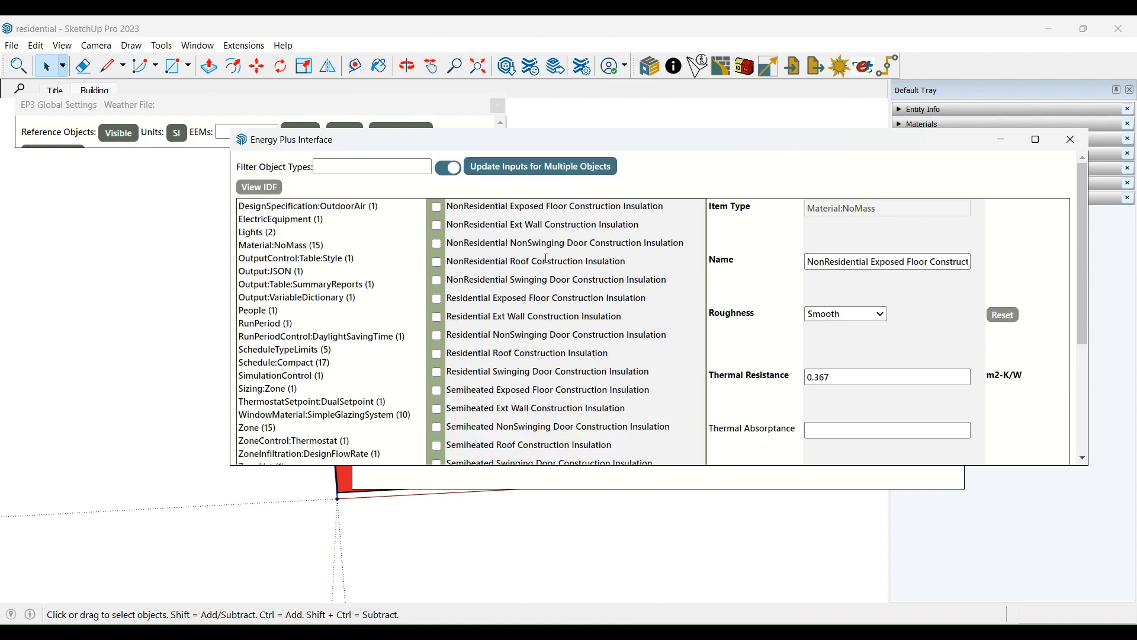
scroll(305, 252, "down", 3)
left_click(299, 267)
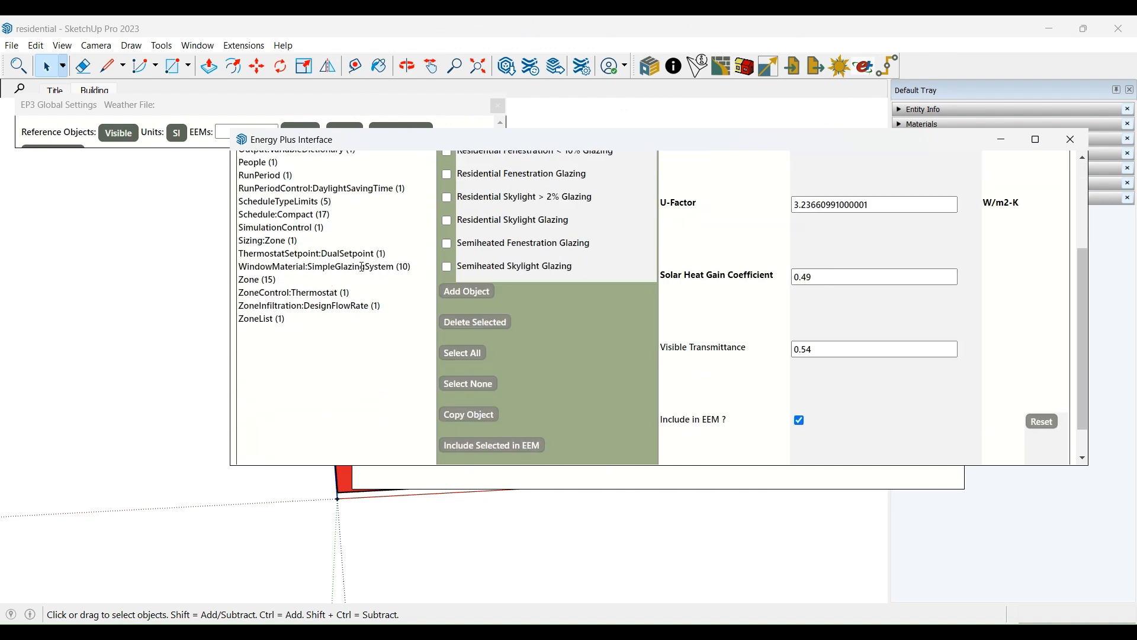
scroll(635, 311, "up", 3)
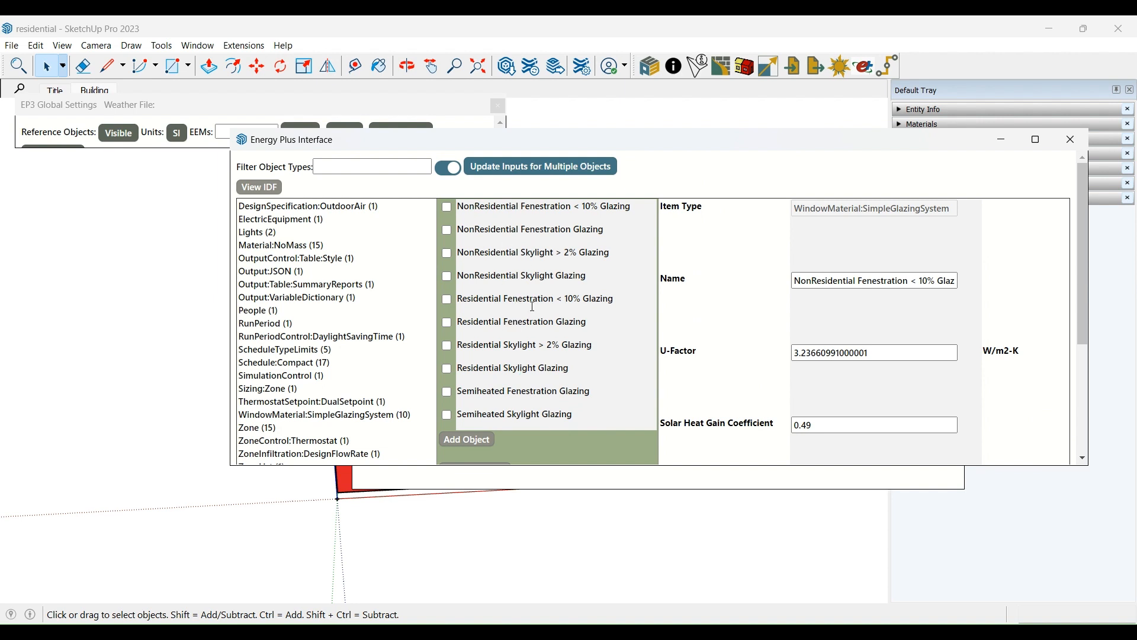
left_click(1071, 140)
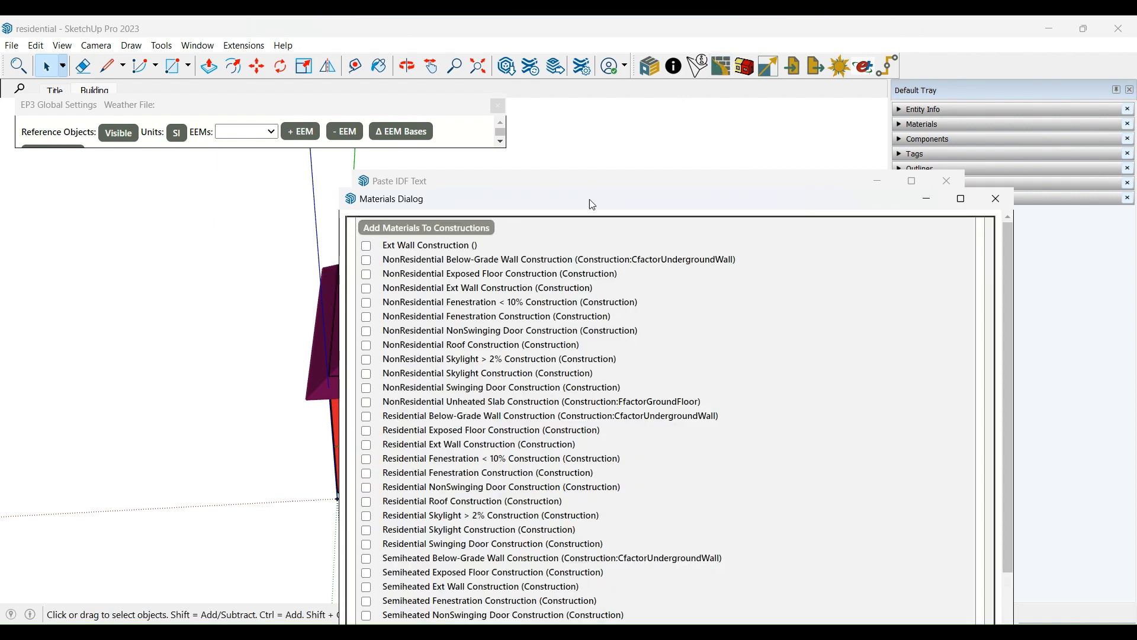
Step: Review the imported Residential, NonResidential and Semiheated constructions in the Materials Dialog, then close it and the Paste IDF Text window
left_click_drag(592, 204, 607, 90)
scroll(505, 333, "down", 3)
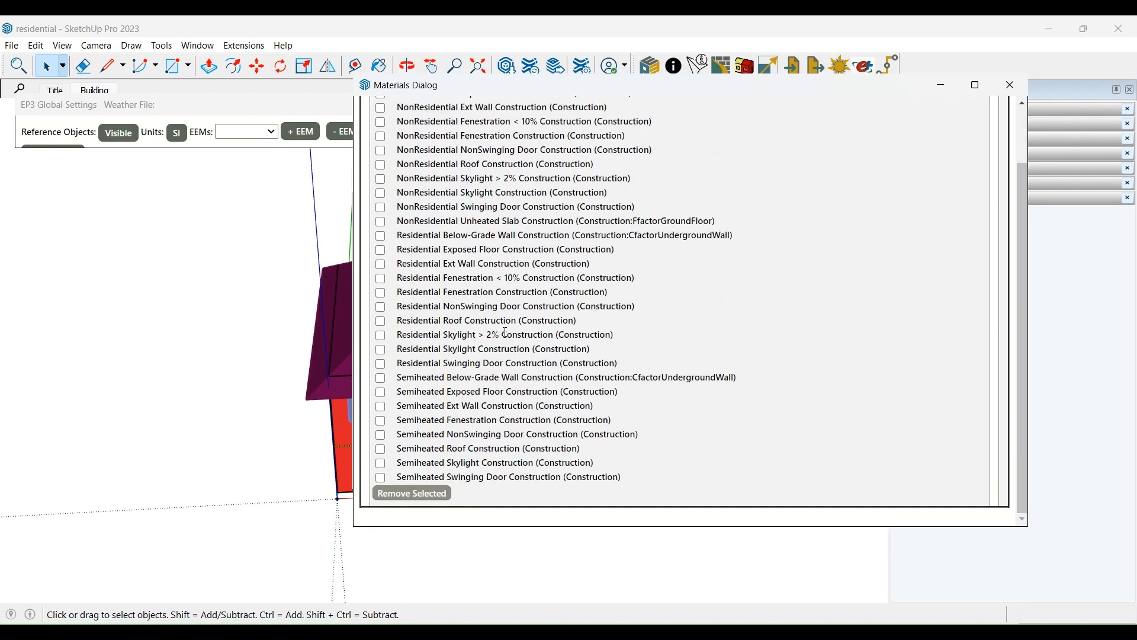
scroll(507, 350, "up", 2)
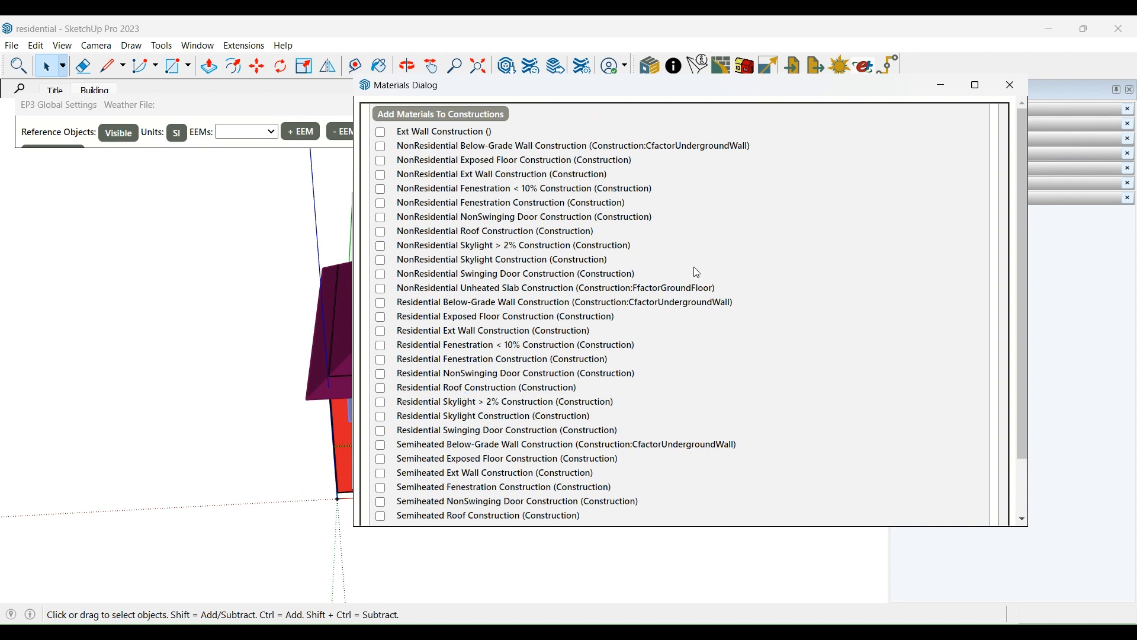
left_click(1011, 85)
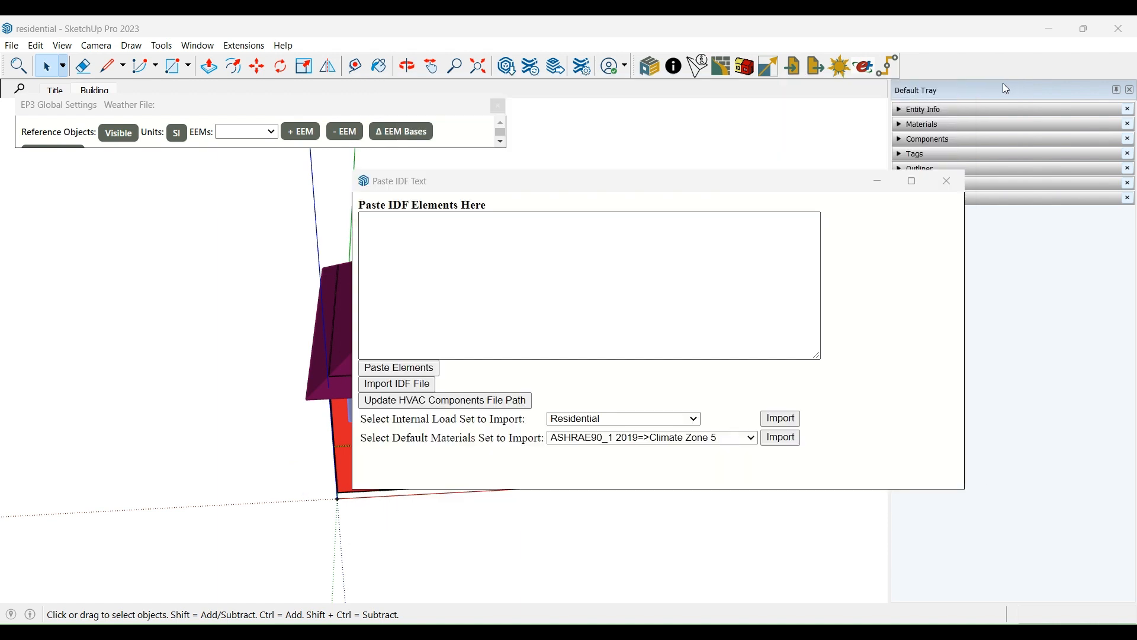
left_click(956, 190)
Step: Select the upper storey's exterior walls inside their group and apply the Residential Ext Wall Construction material to them
middle_click_drag(361, 373, 442, 371)
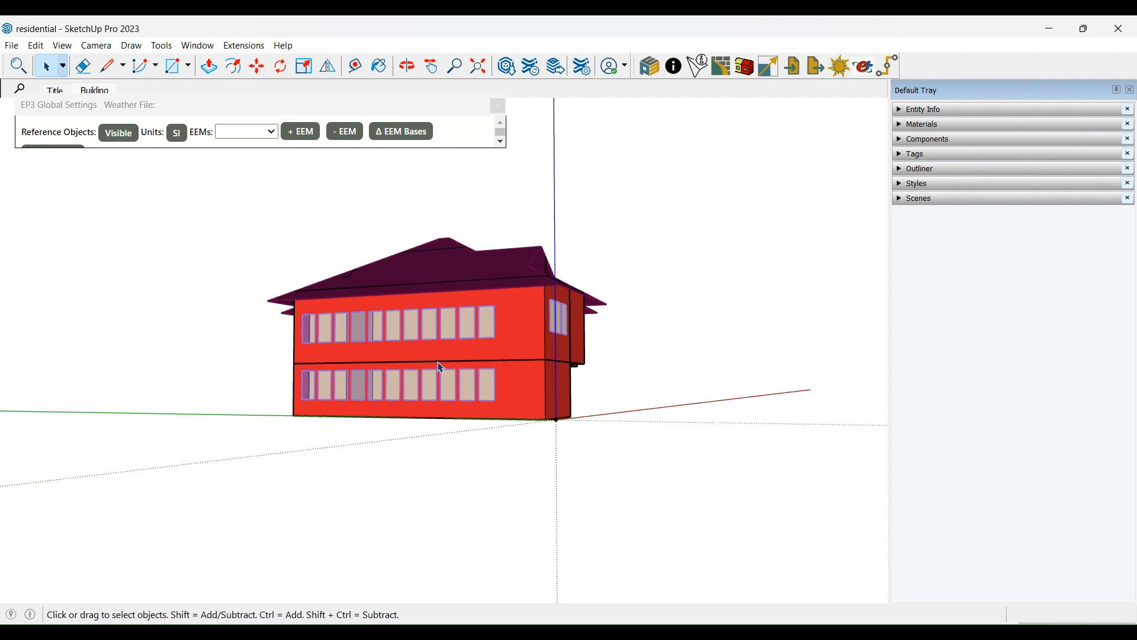
double_click(526, 338)
double_click(517, 339)
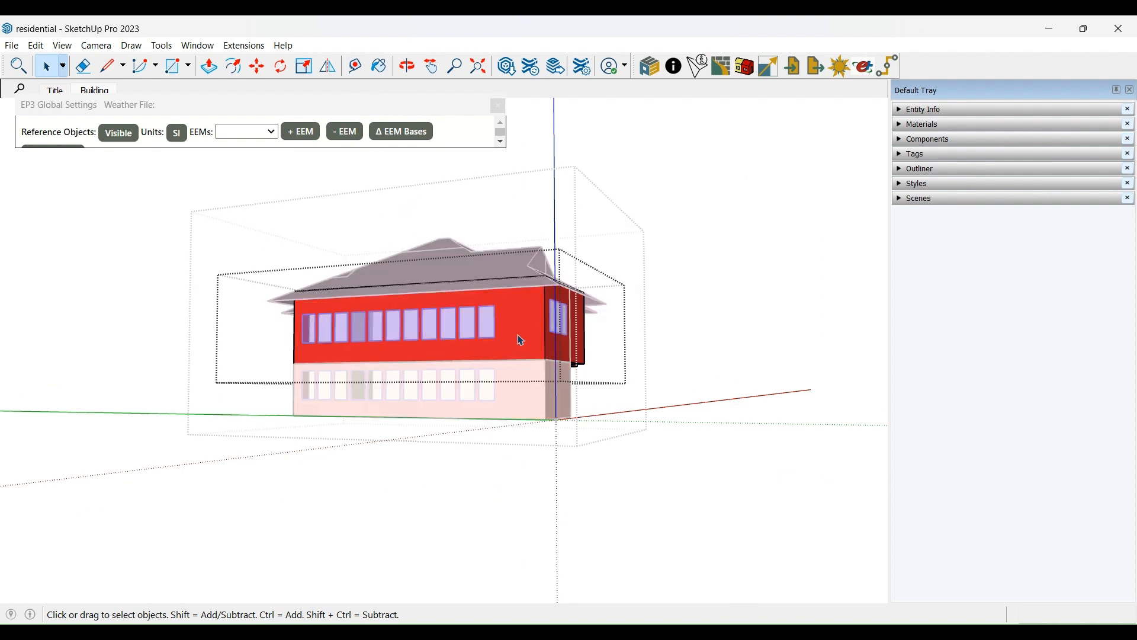
middle_click_drag(547, 352, 331, 361)
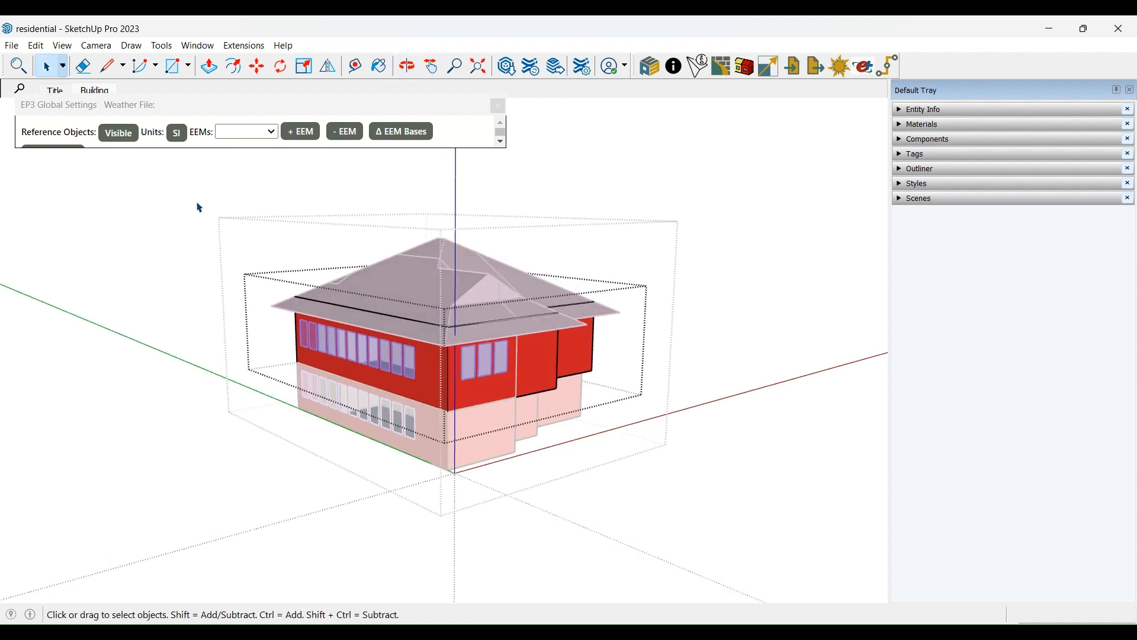
left_click_drag(192, 199, 764, 454)
middle_click_drag(519, 424, 663, 424)
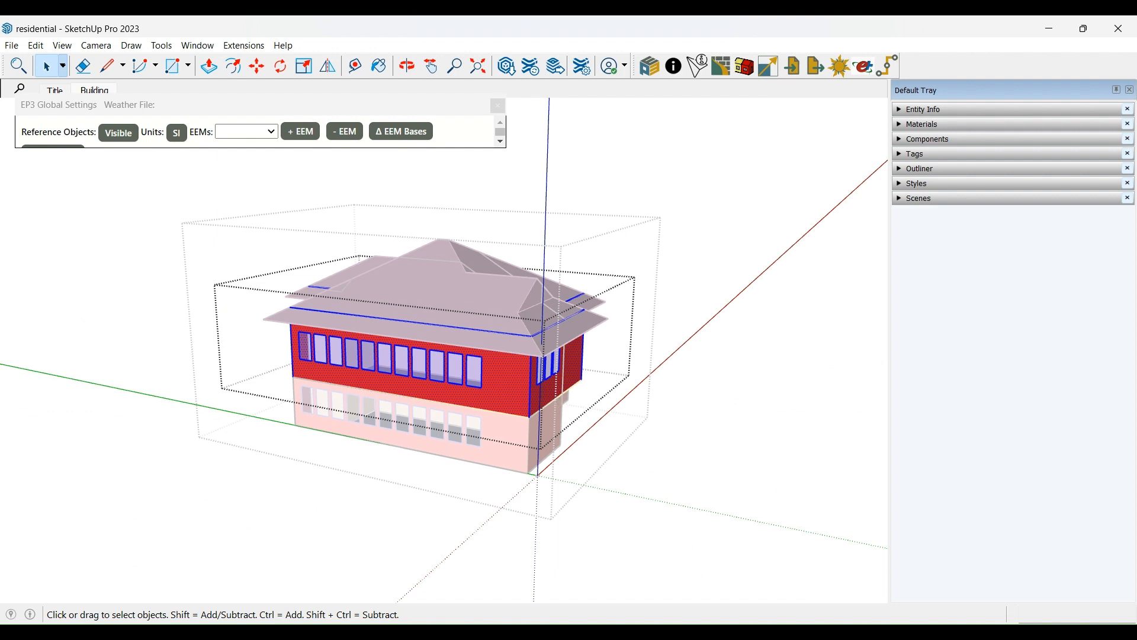
left_click(786, 260)
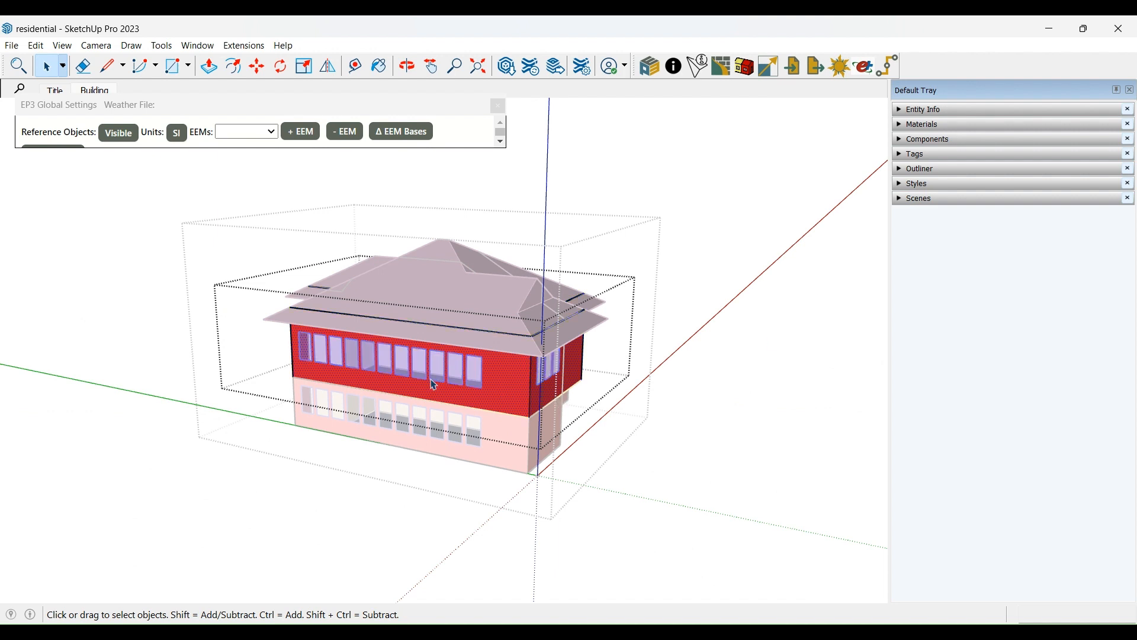
left_click(924, 125)
left_click(938, 217)
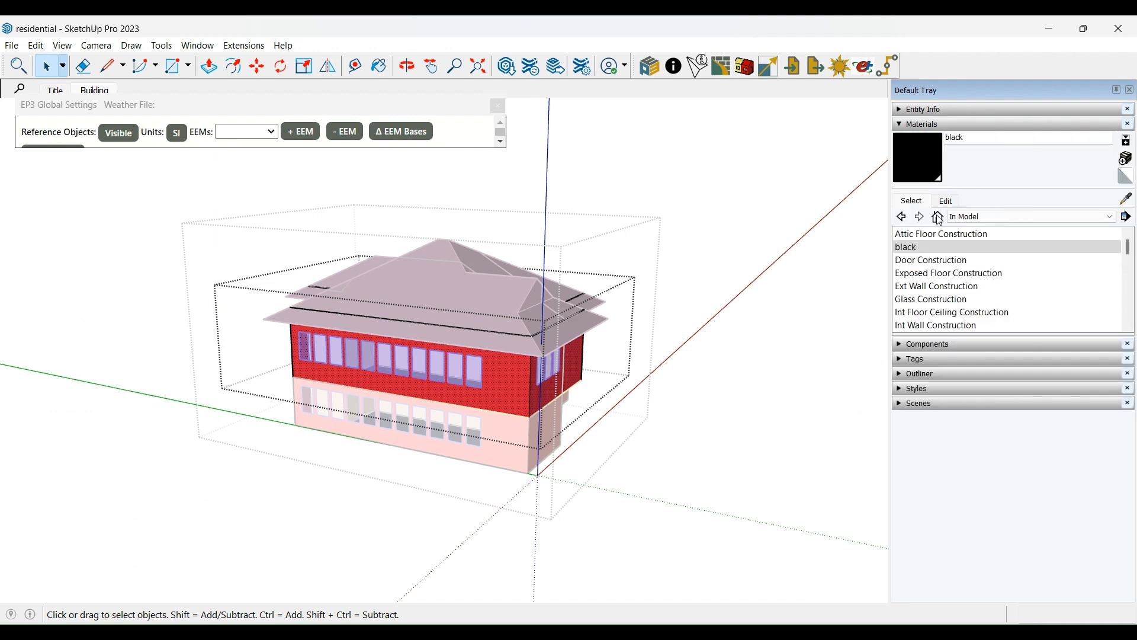
left_click(1131, 315)
left_click(1131, 315)
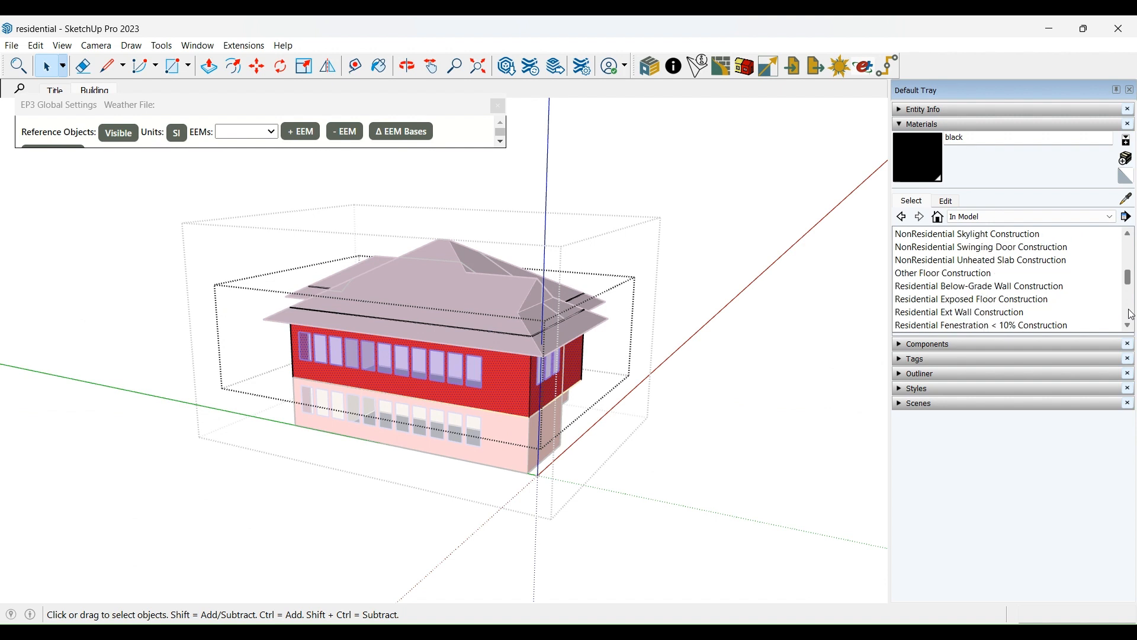
left_click(971, 312)
left_click(516, 373)
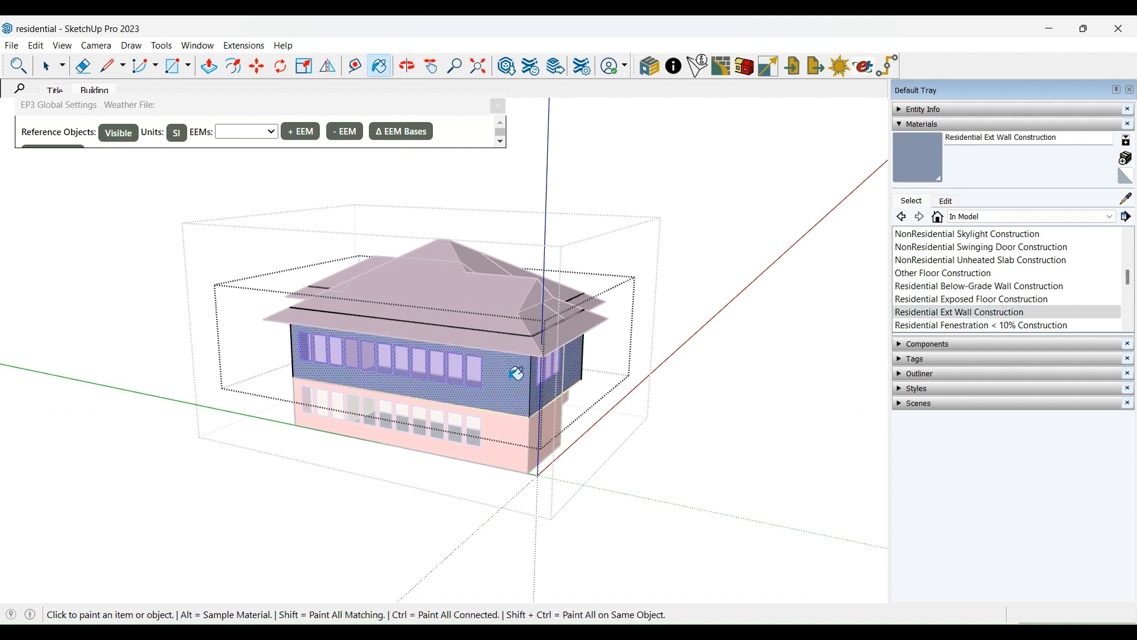
key("space")
Step: Paint all exterior walls of the ground storey group with the Residential Ext Wall Construction material
middle_click_drag(518, 393, 533, 414)
left_click(555, 388)
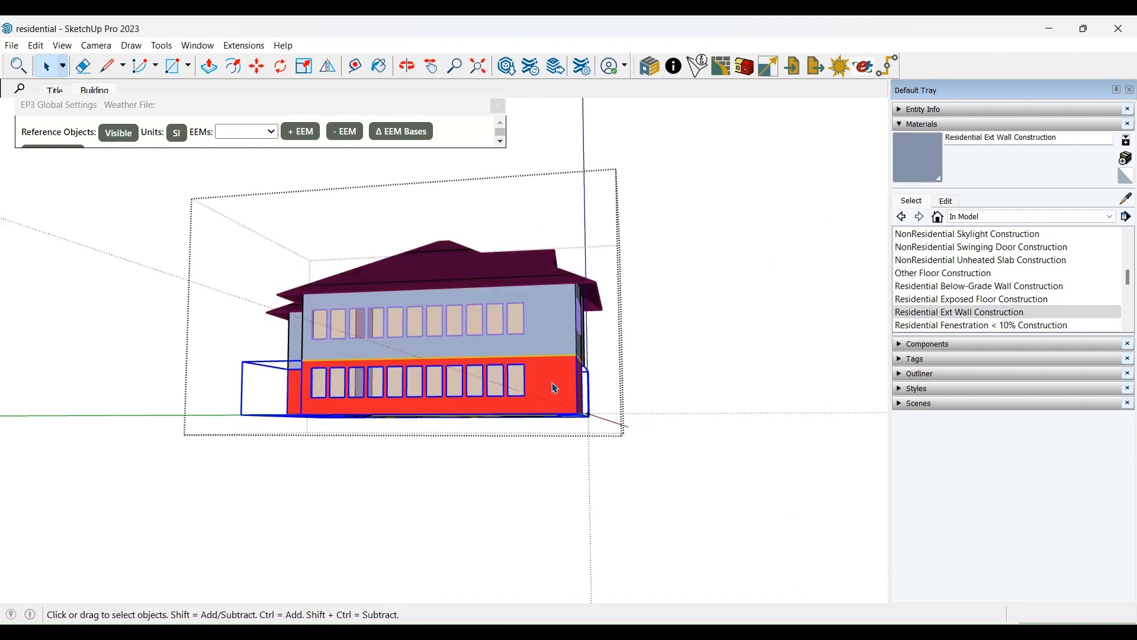
double_click(555, 388)
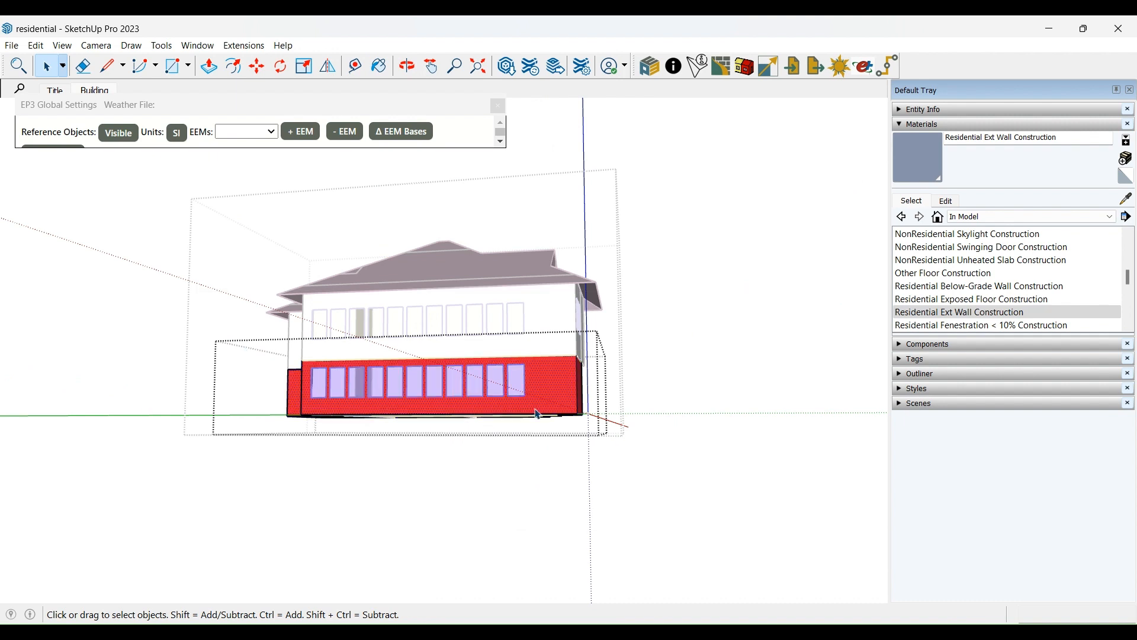
key("b")
left_click(560, 392)
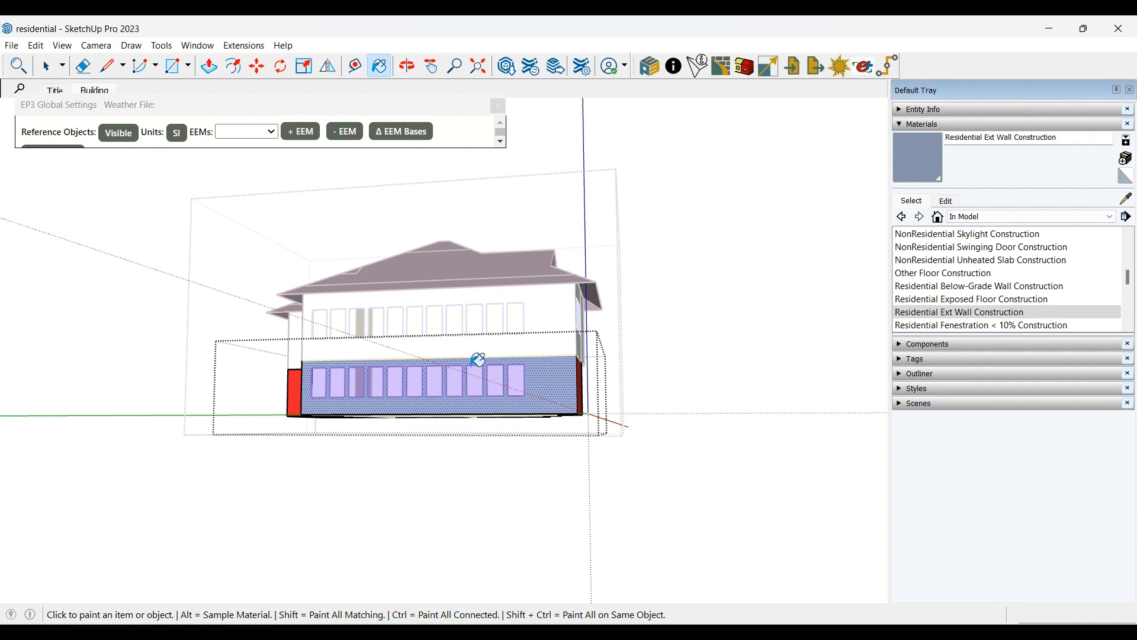
mouse_move(475, 361)
middle_mouse_down()
mouse_move(951, 439)
mouse_move(558, 381)
mouse_move(468, 474)
middle_mouse_up()
key("space")
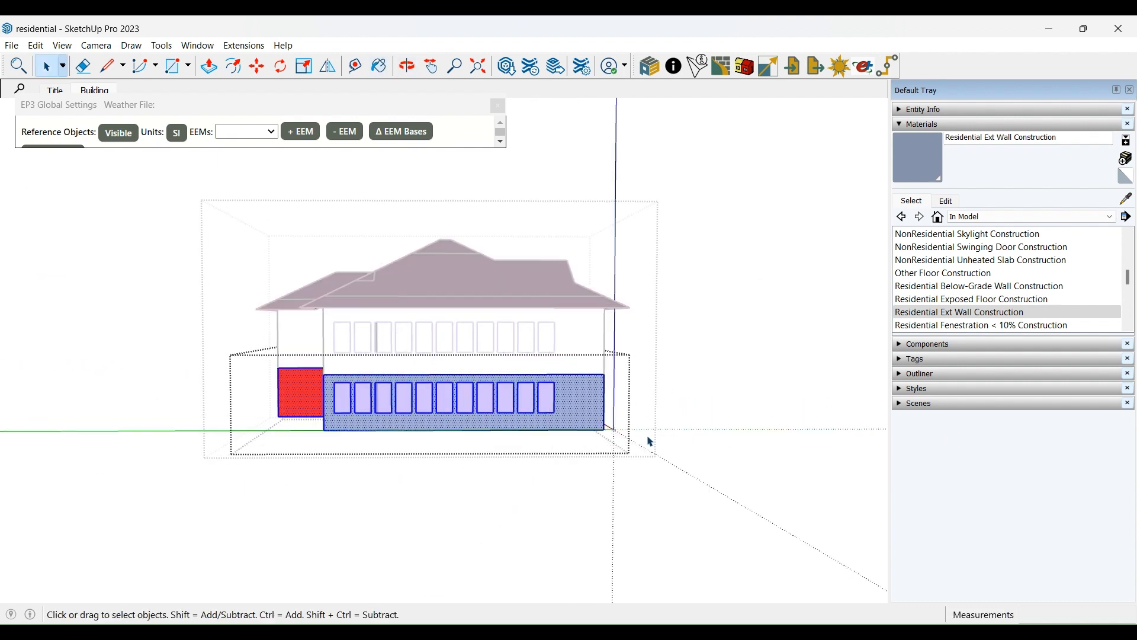
middle_click_drag(685, 408, 458, 428)
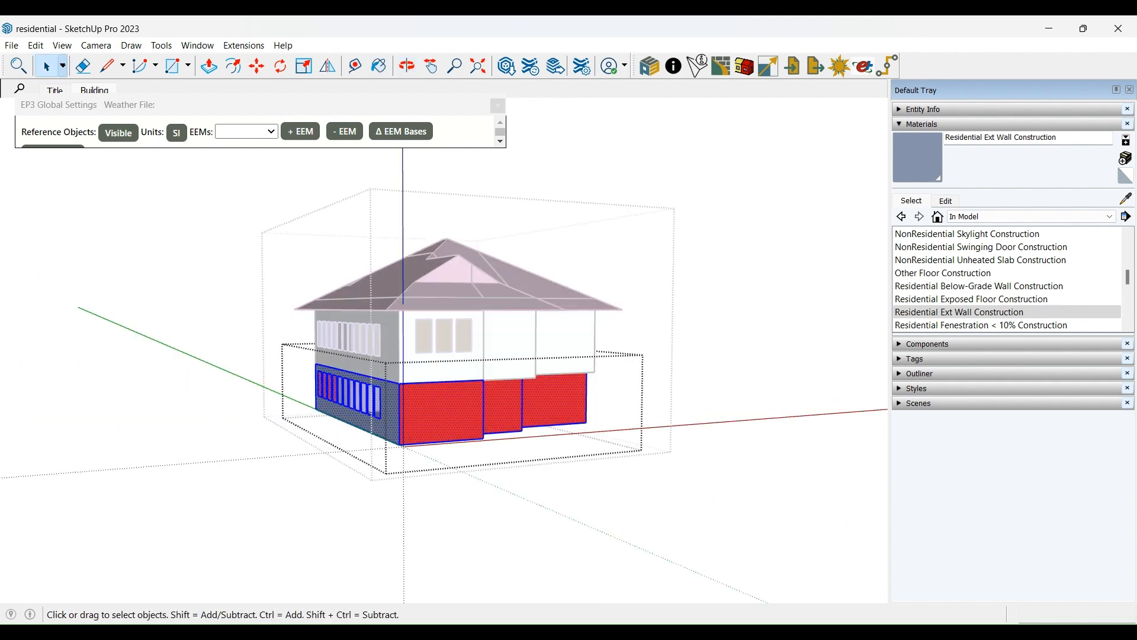
key("b")
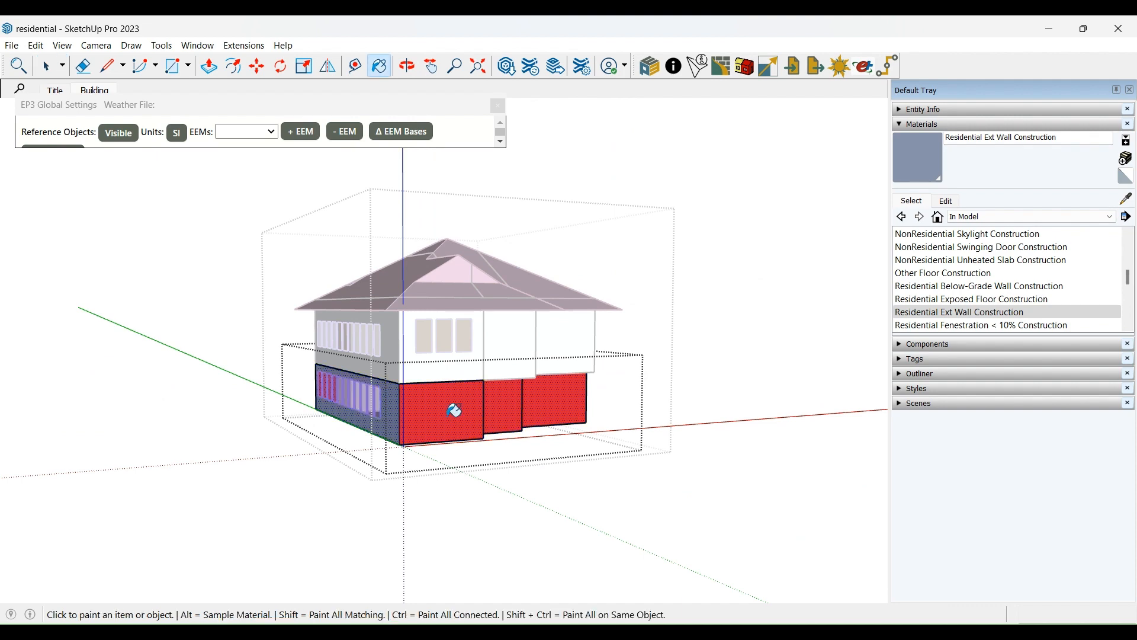
left_click(456, 404)
mouse_move(625, 383)
middle_mouse_down()
mouse_move(218, 295)
mouse_move(249, 332)
middle_mouse_up()
key("space")
Step: Select all the roof faces inside the roof group and apply the Residential Roof Construction material
double_click(474, 311)
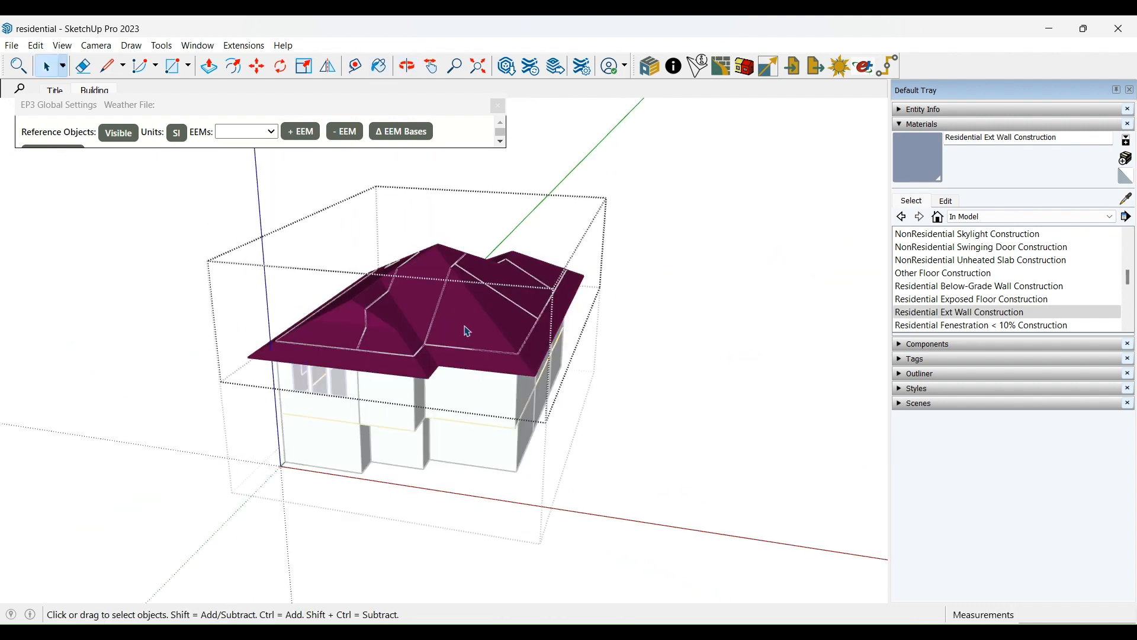
triple_click(464, 327)
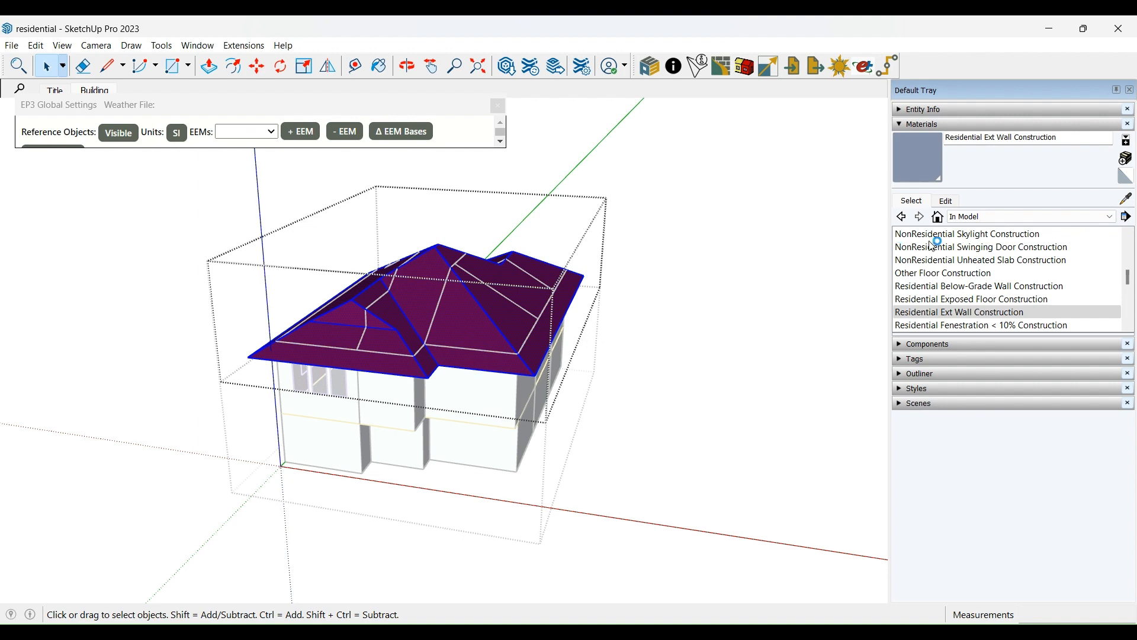
scroll(999, 299, "down", 1)
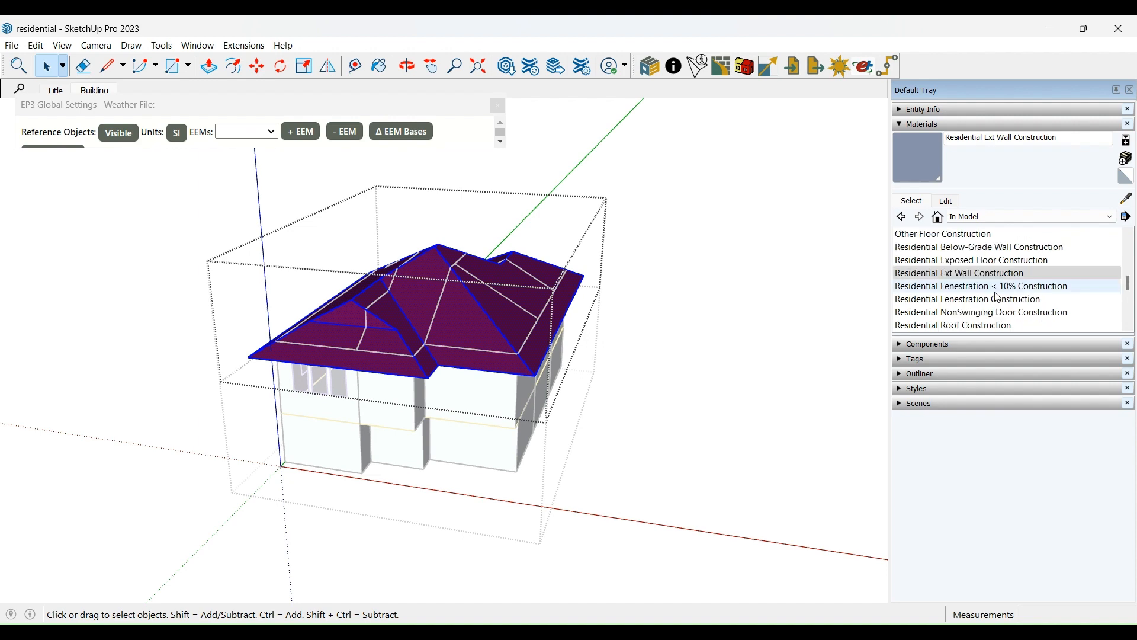
left_click(960, 326)
left_click(483, 313)
key("space")
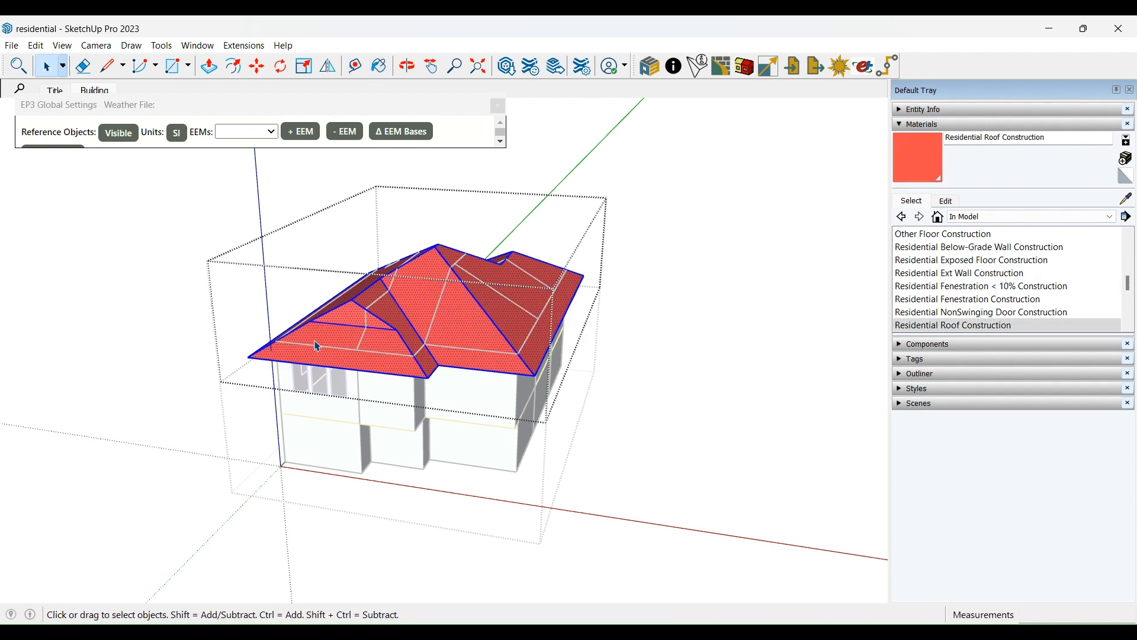
Step: Apply the NonResidential Unheated Slab Construction material to the ground floor slab faces on the building's underside
mouse_move(501, 331)
middle_mouse_down()
mouse_move(848, 278)
mouse_move(686, 391)
middle_mouse_up()
middle_click_drag(647, 432, 619, 439)
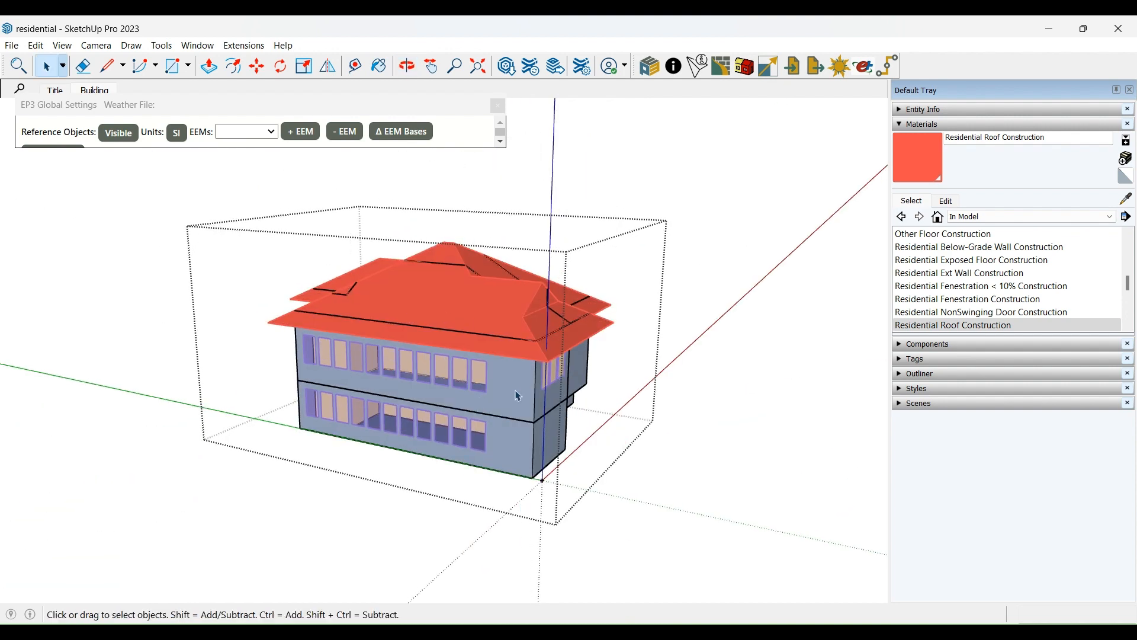
middle_click_drag(515, 478, 480, 378)
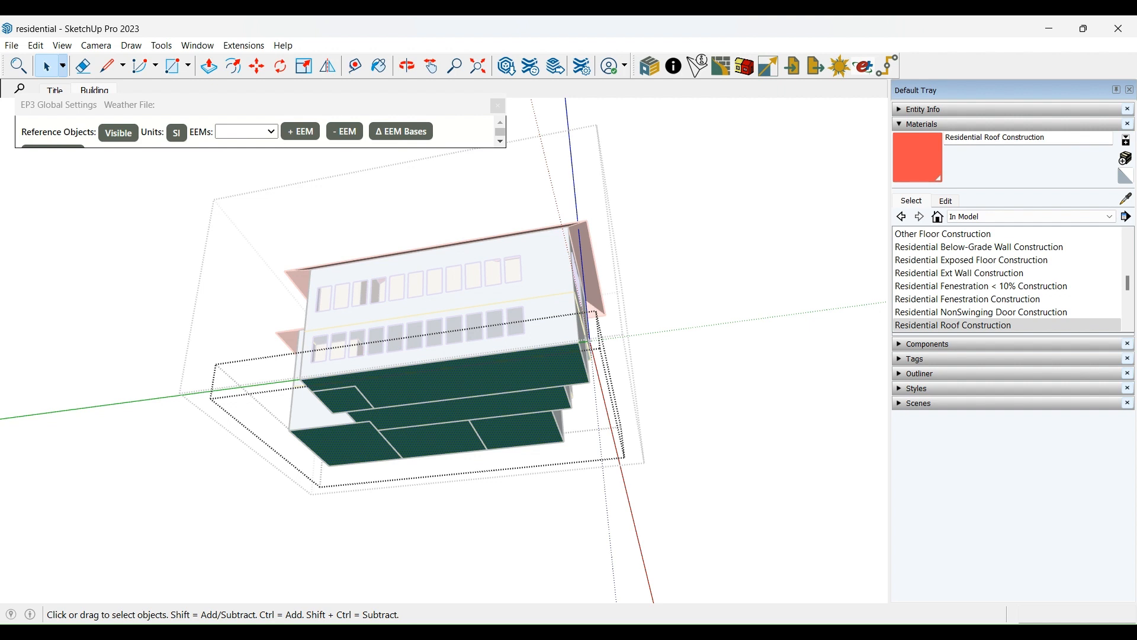
left_click(1129, 318)
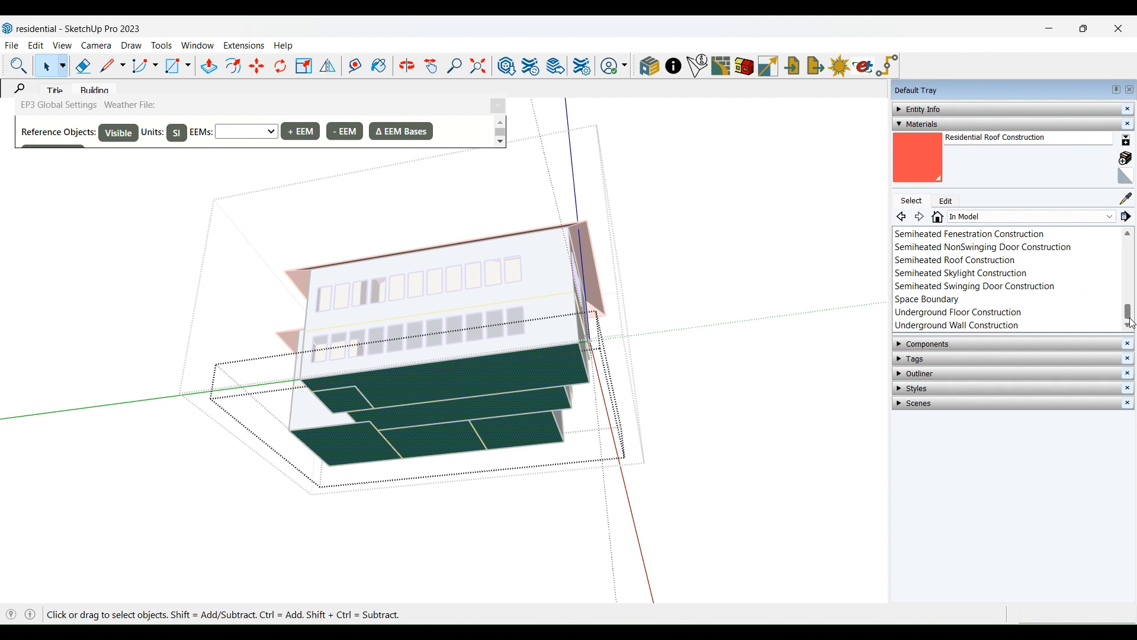
left_click_drag(1133, 320, 1135, 288)
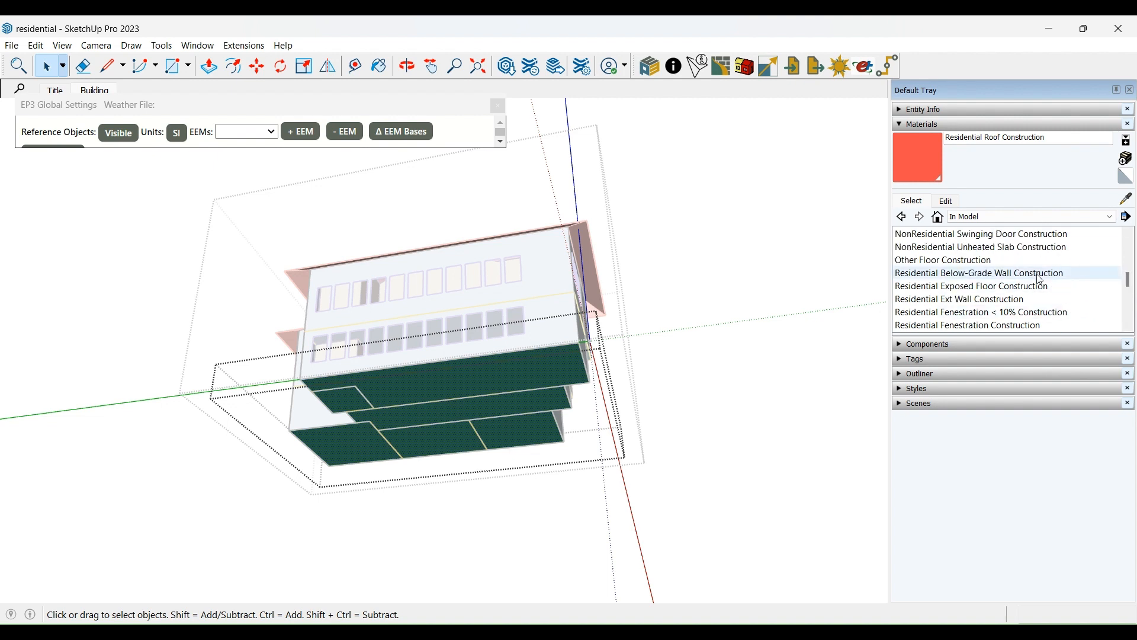
left_click(1129, 326)
left_click(1129, 325)
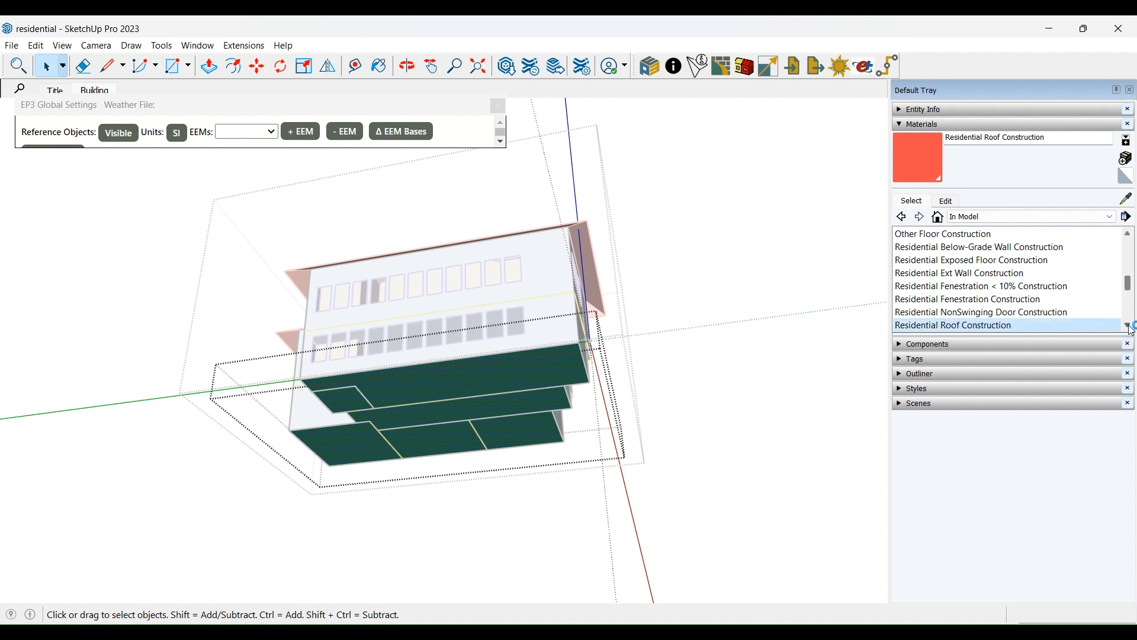
left_click(1129, 325)
left_click(1129, 326)
left_click(1129, 325)
left_click(1129, 325)
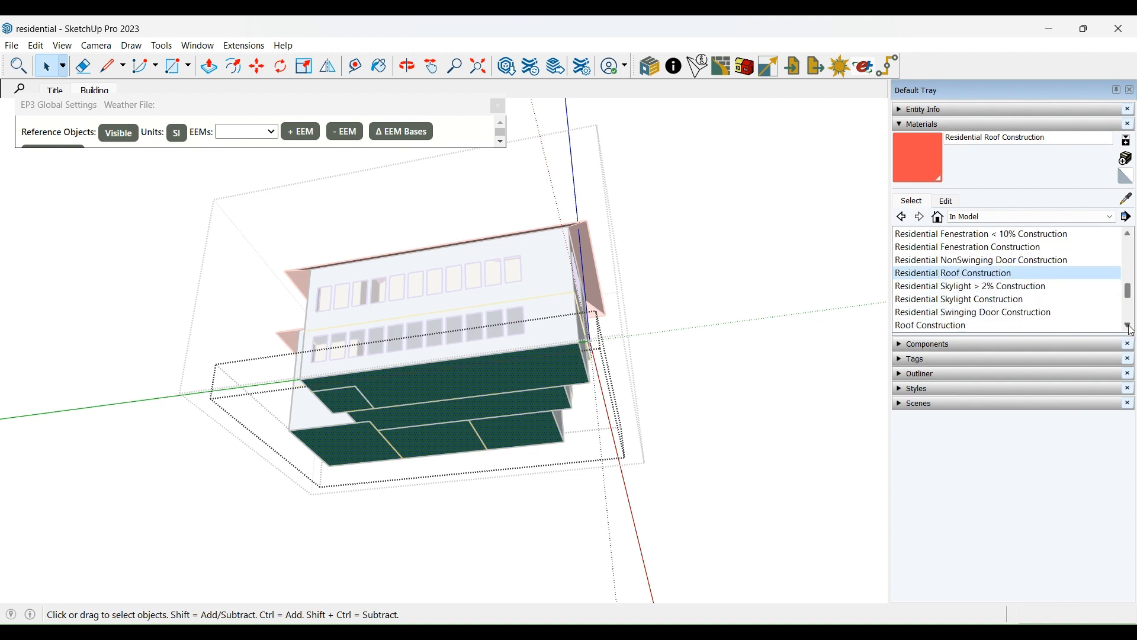
left_click(1128, 326)
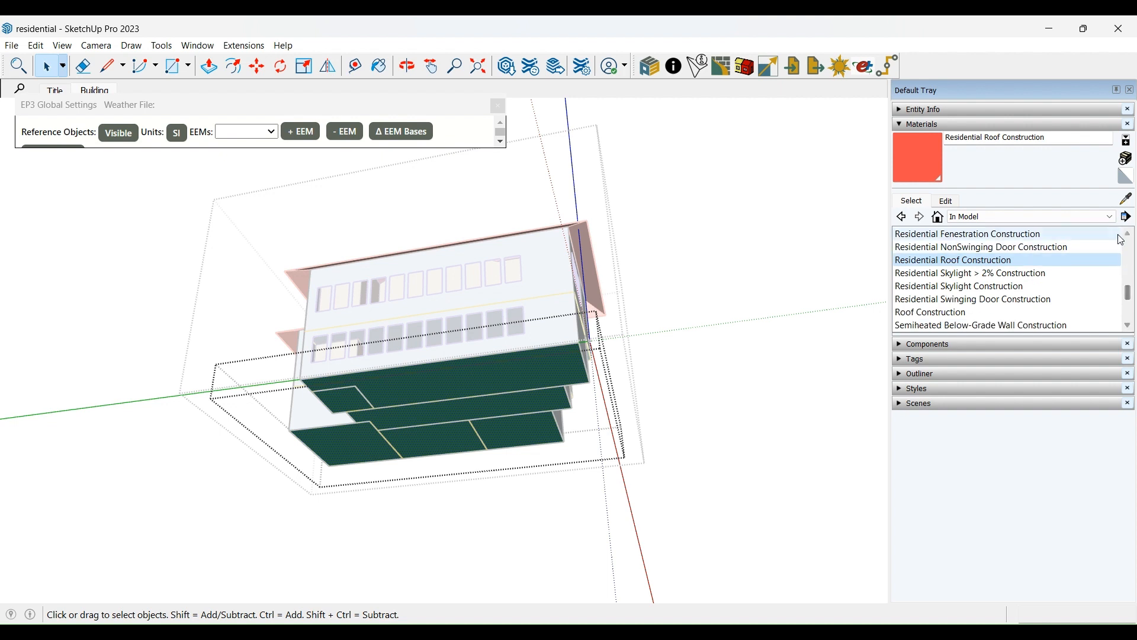
left_click(1129, 235)
left_click(1129, 234)
left_click(1129, 234)
left_click(1129, 235)
left_click(1129, 235)
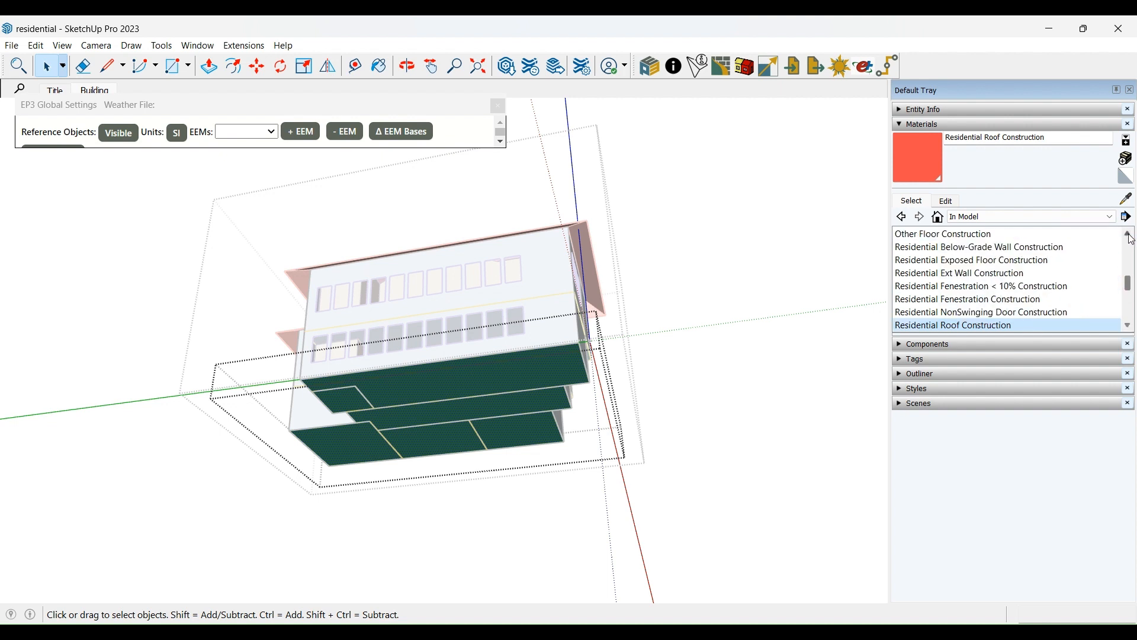
left_click(1129, 235)
left_click(1129, 234)
left_click(1005, 253)
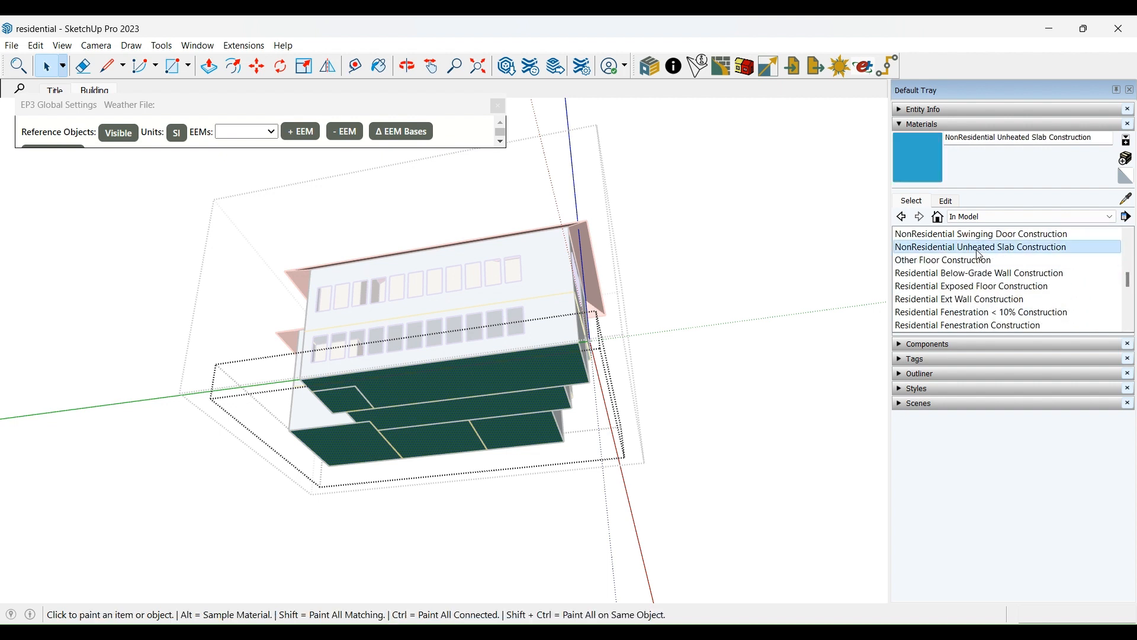
left_click(520, 425)
key("space")
Step: Isolate the upper storey's floor group and apply the Residential Exposed Floor Construction material to its overhanging floor faces
mouse_move(520, 426)
middle_mouse_down()
mouse_move(292, 312)
mouse_move(627, 411)
mouse_move(606, 377)
middle_mouse_up()
double_click(455, 302)
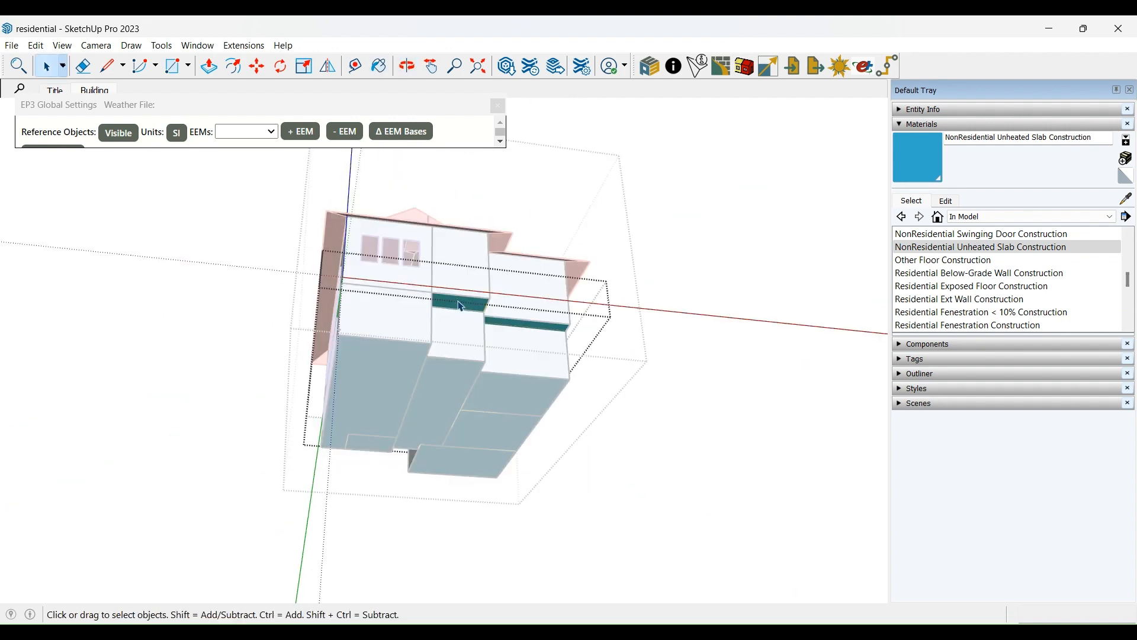
key("i")
middle_click_drag(417, 350, 409, 334)
left_click(385, 334)
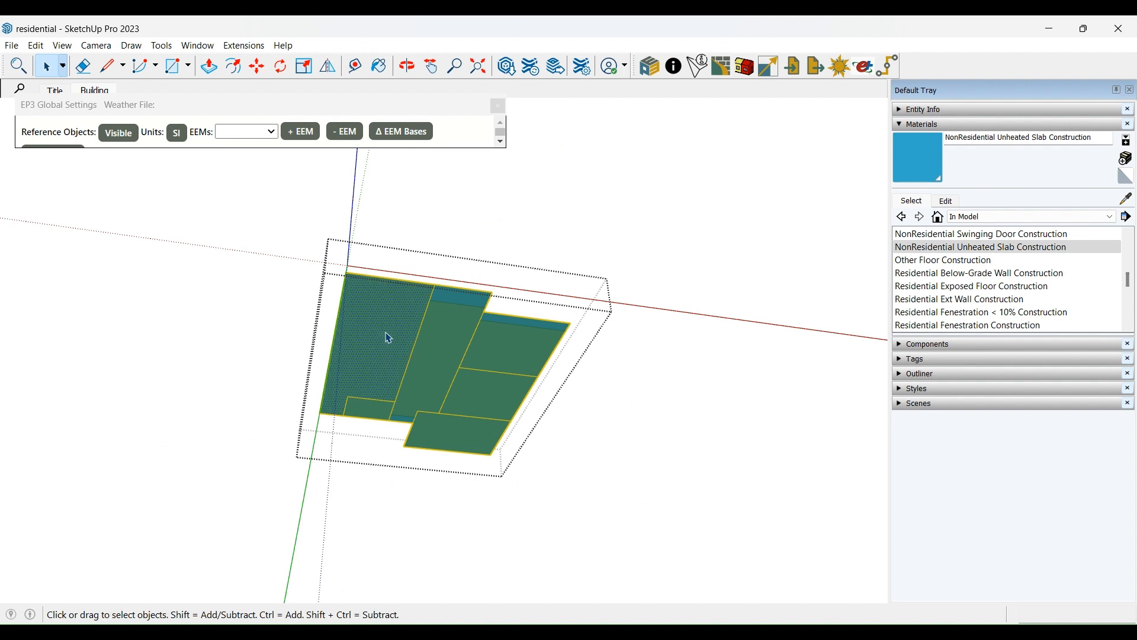
left_click(436, 350, "ctrl")
left_click(469, 443, "ctrl")
middle_click_drag(558, 371, 411, 371)
scroll(441, 320, "up", 4)
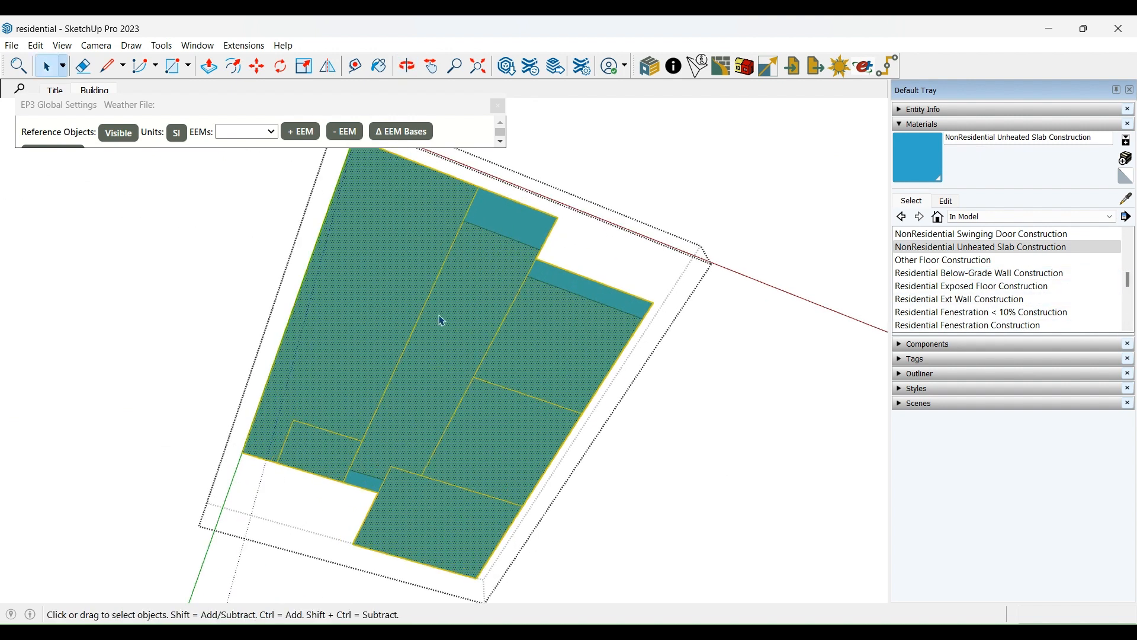
scroll(442, 320, "down", 2)
left_click(496, 254)
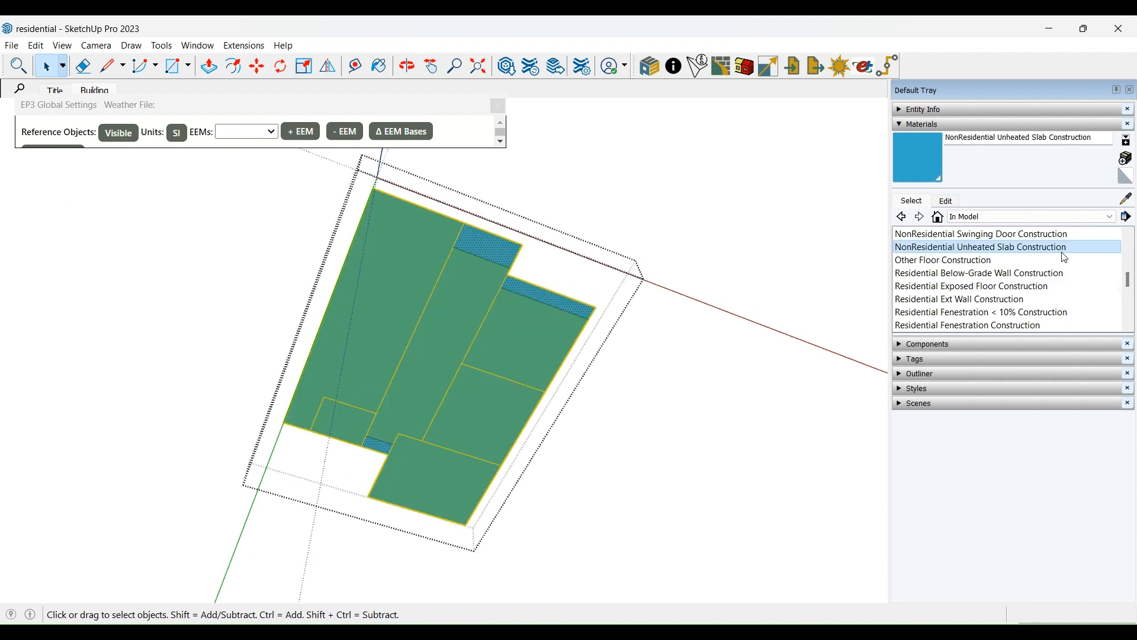
left_click(1031, 286)
left_click(499, 245)
key("space")
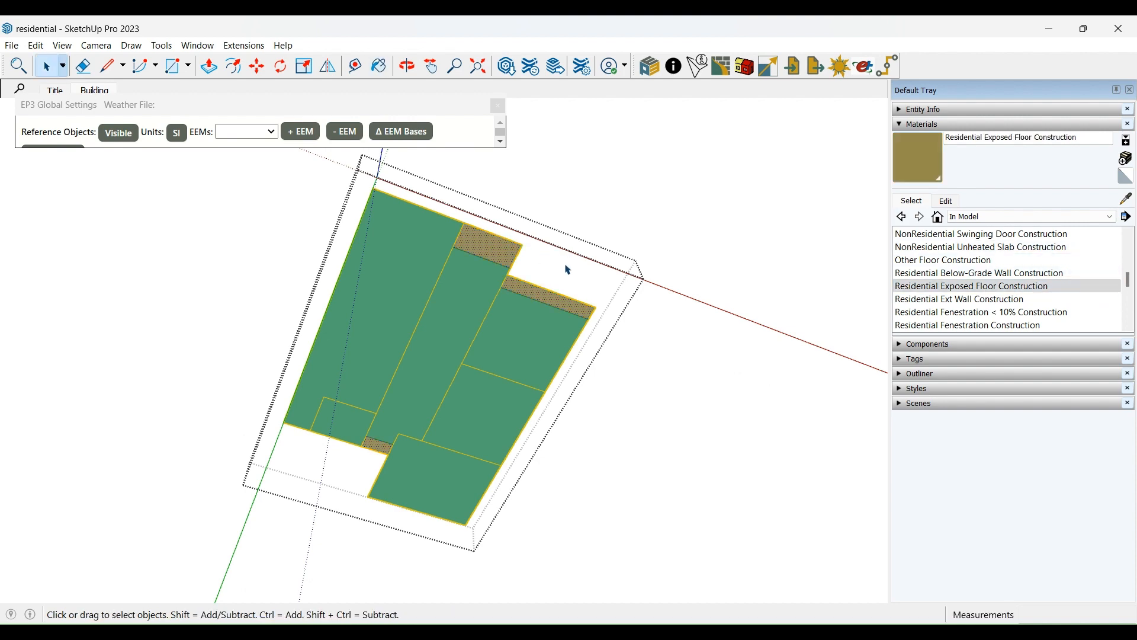
Step: Select all the windows of the upper storey wall group and paint them with the Residential Fenestration Construction material
mouse_move(563, 265)
middle_mouse_down()
mouse_move(419, 508)
mouse_move(699, 386)
mouse_move(373, 347)
mouse_move(196, 133)
mouse_move(802, 272)
middle_mouse_up()
double_click(372, 282)
left_click(370, 283)
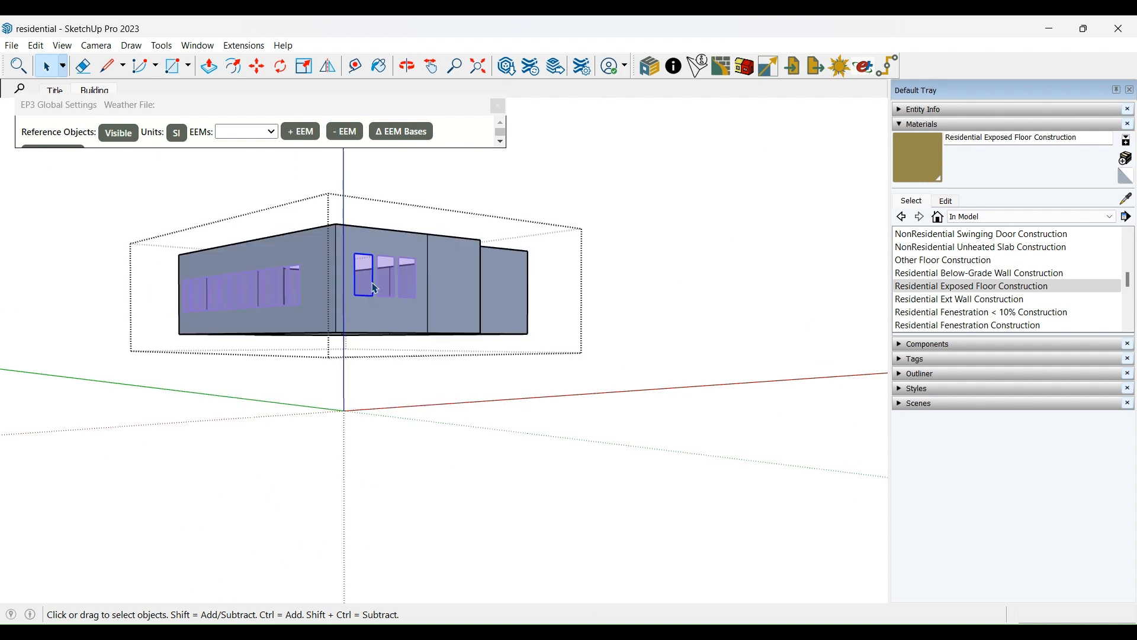
left_click(386, 284, "ctrl")
left_click(414, 292, "ctrl")
left_click(295, 290, "ctrl")
middle_click_drag(210, 295, 528, 396)
key("space")
left_click(343, 354, "ctrl")
left_click(315, 357, "ctrl")
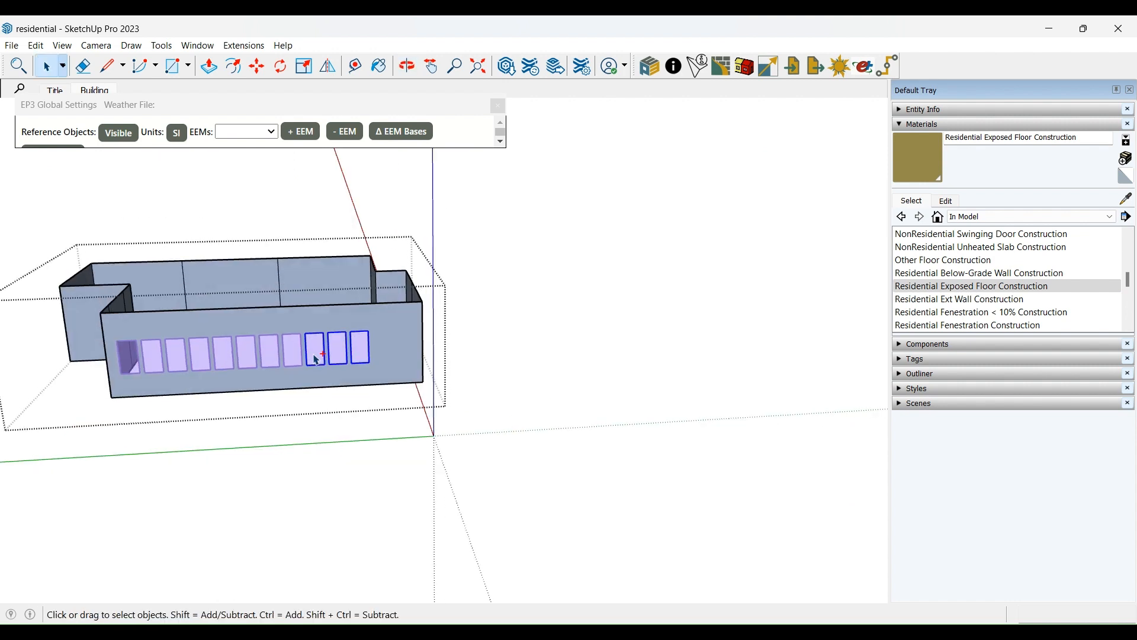
left_click(294, 360, "ctrl")
left_click(279, 359, "ctrl")
left_click(245, 365, "ctrl")
left_click(222, 365, "ctrl")
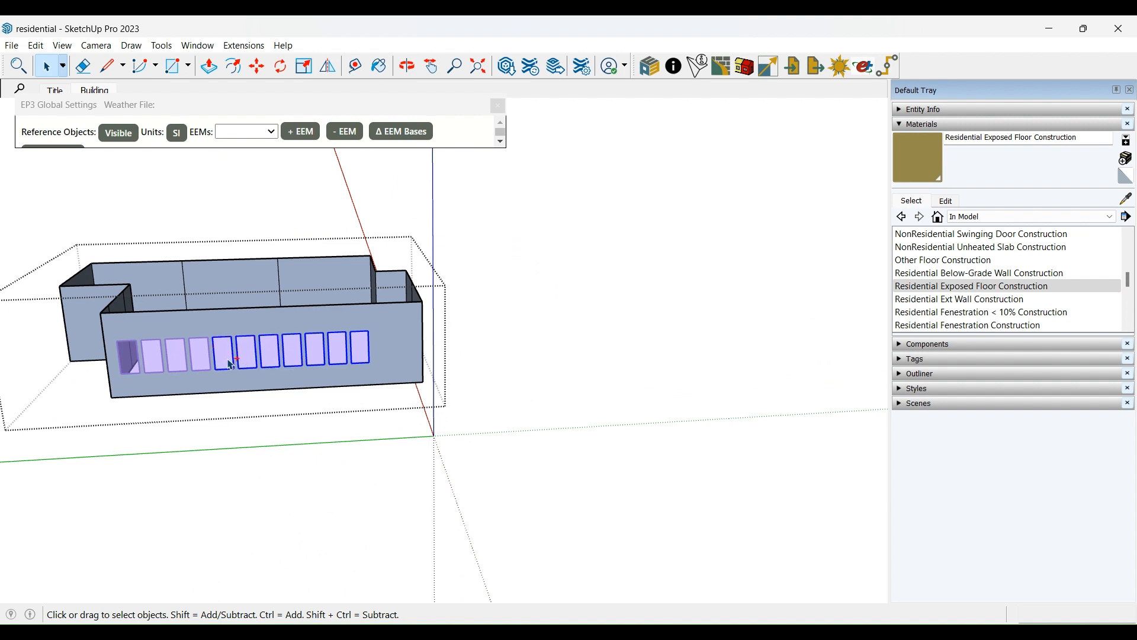
left_click(199, 366, "ctrl")
left_click(174, 367, "ctrl")
left_click(162, 367, "ctrl")
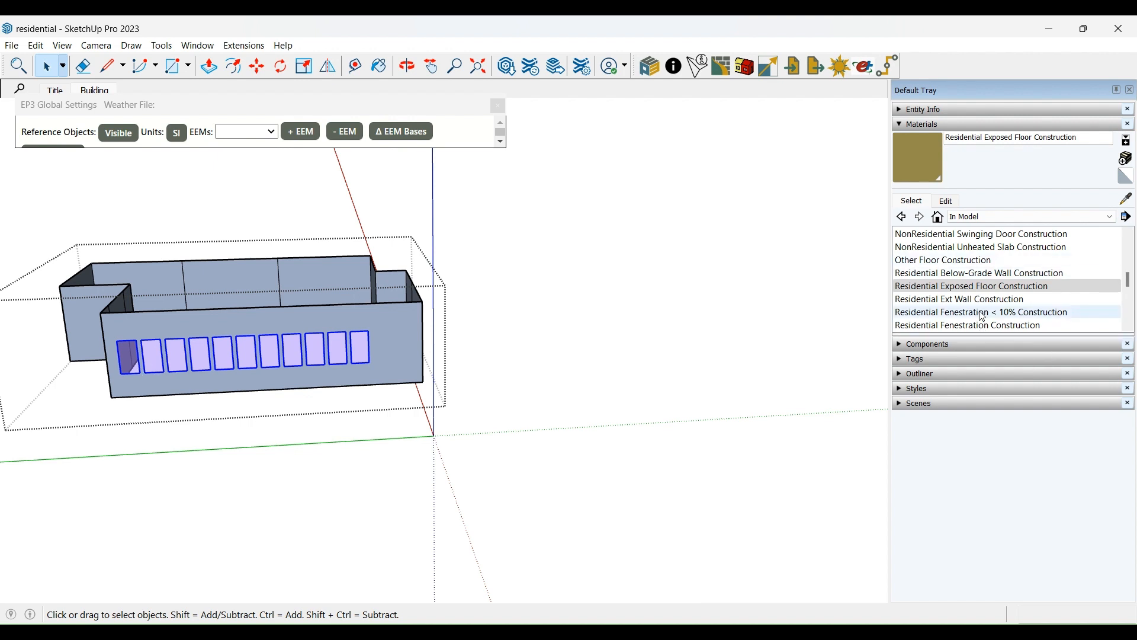
left_click(941, 327)
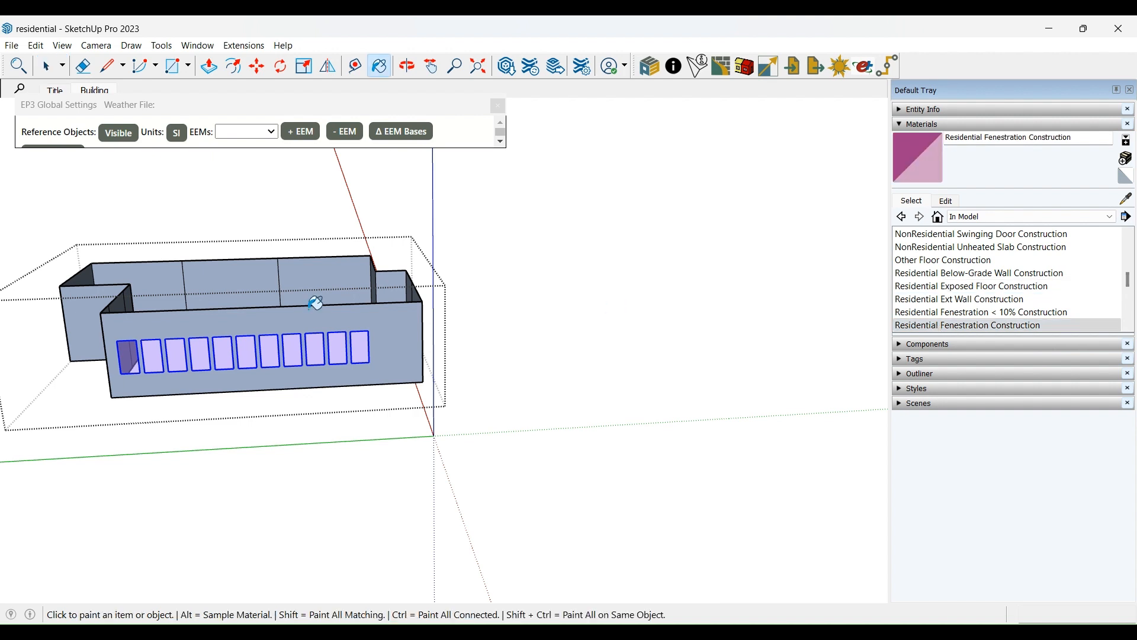
left_click(359, 348)
key("space")
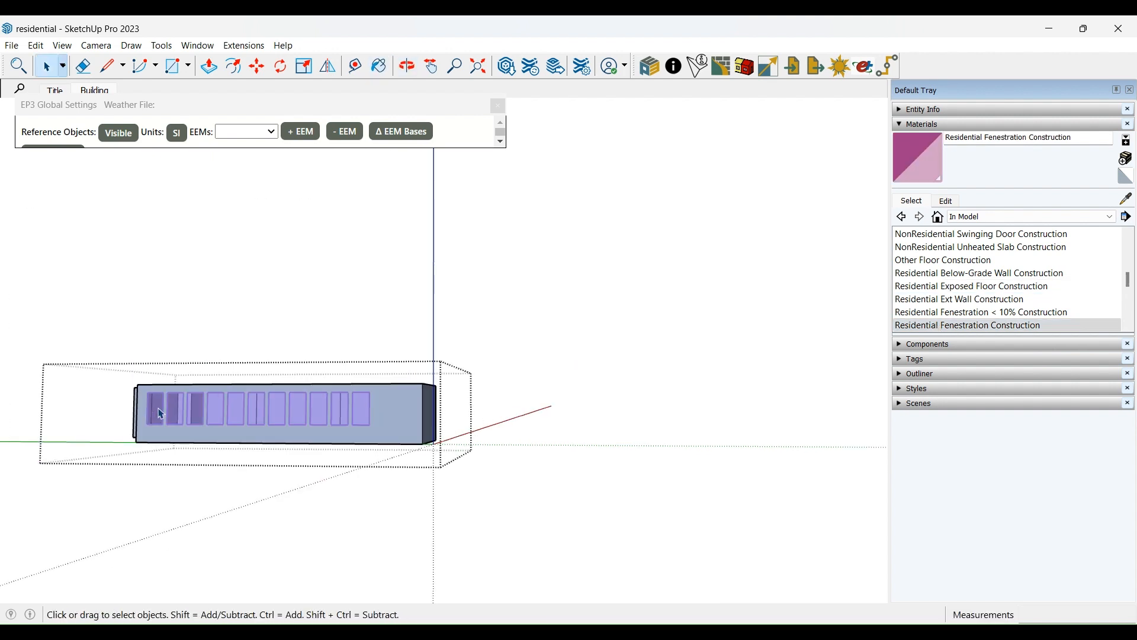
Step: Select the row of windows in the ground storey wall group and paint them with the Residential Fenestration Construction material
left_click(155, 414, "ctrl")
left_click(175, 415, "ctrl")
left_click(196, 414, "ctrl")
left_click(215, 414, "ctrl")
left_click(236, 414, "ctrl")
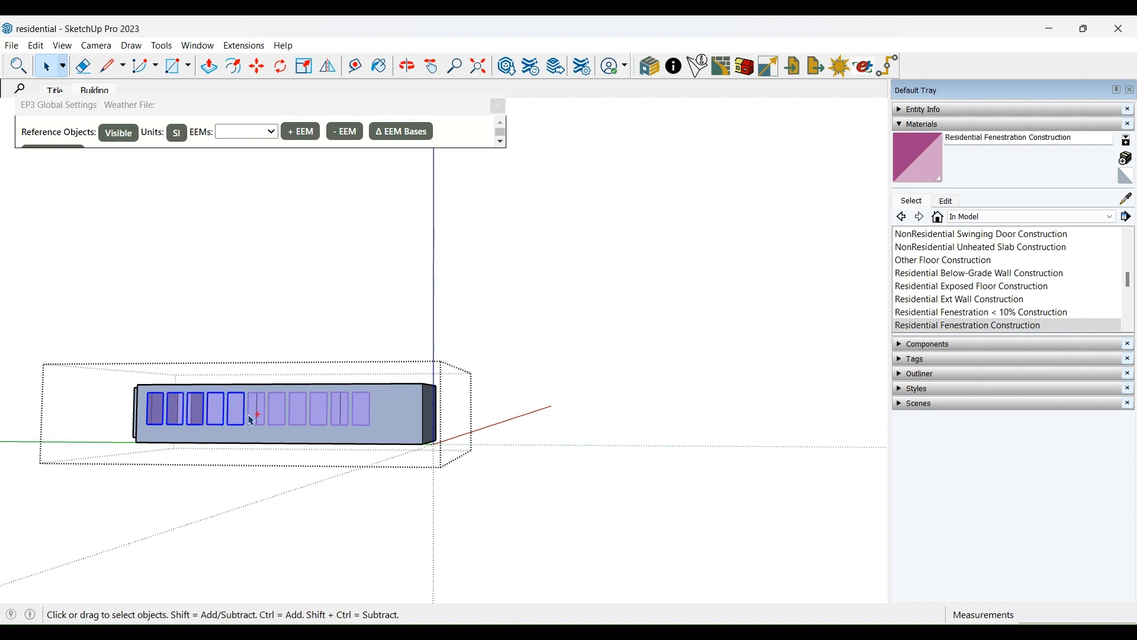
left_click(257, 415, "ctrl")
left_click(277, 414, "ctrl")
left_click(298, 415, "ctrl")
left_click(315, 421, "ctrl")
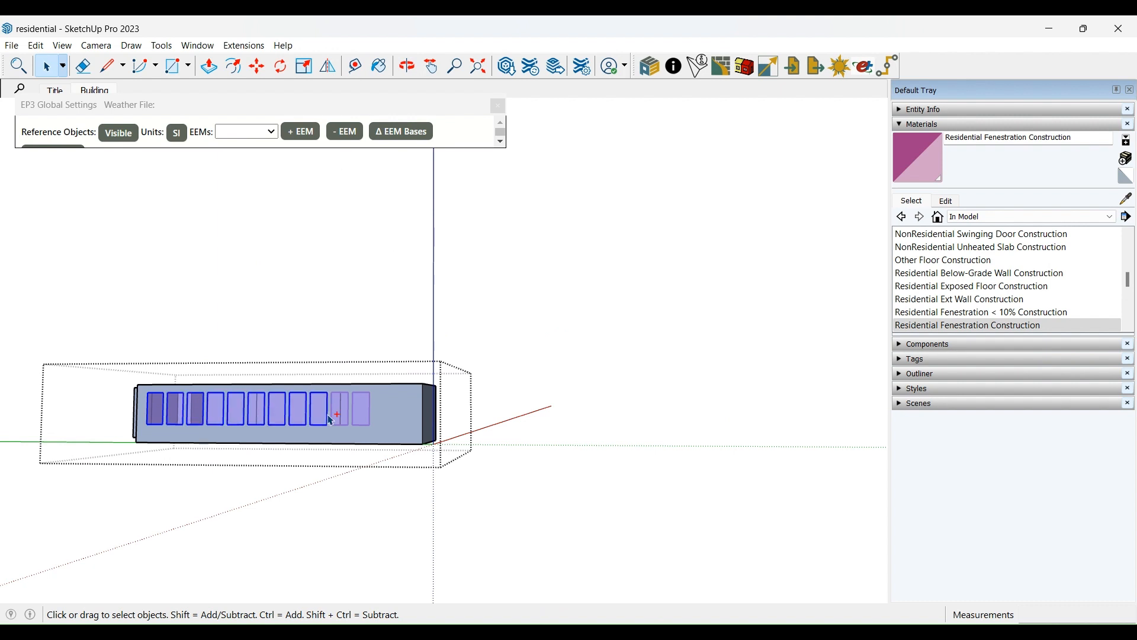
left_click(340, 419, "ctrl")
left_click(362, 417, "ctrl")
mouse_move(362, 418)
middle_mouse_down()
mouse_move(3, 588)
mouse_move(516, 515)
mouse_move(447, 472)
middle_mouse_up()
key("b")
left_click(401, 442)
middle_click_drag(404, 441, 165, 436)
middle_click_drag(711, 427, 378, 449)
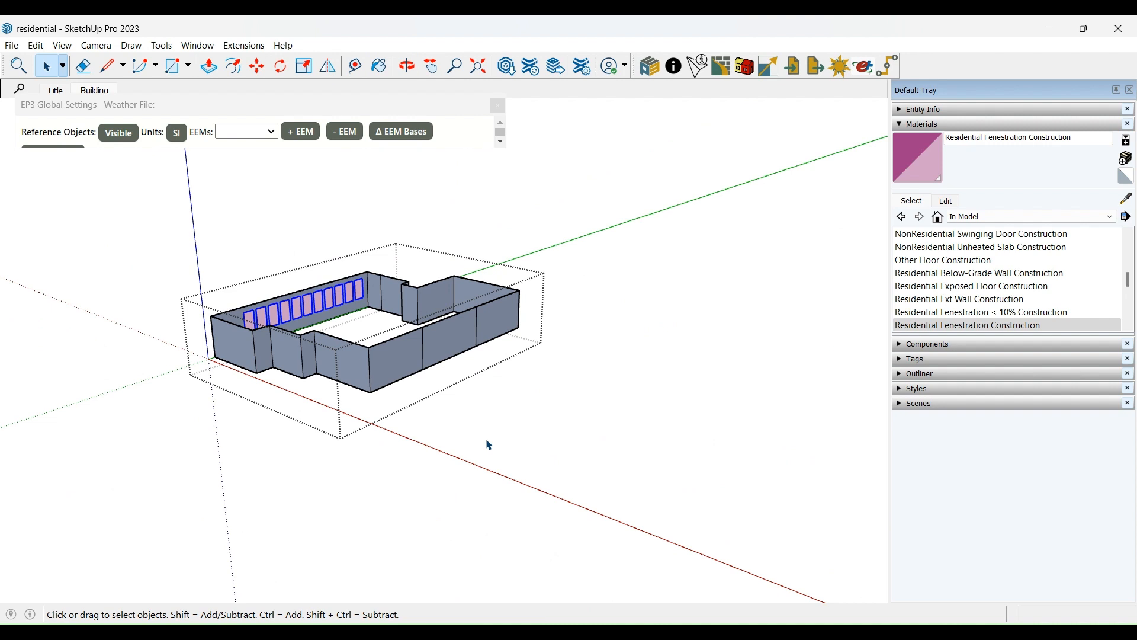
left_click(532, 427)
left_click(533, 427)
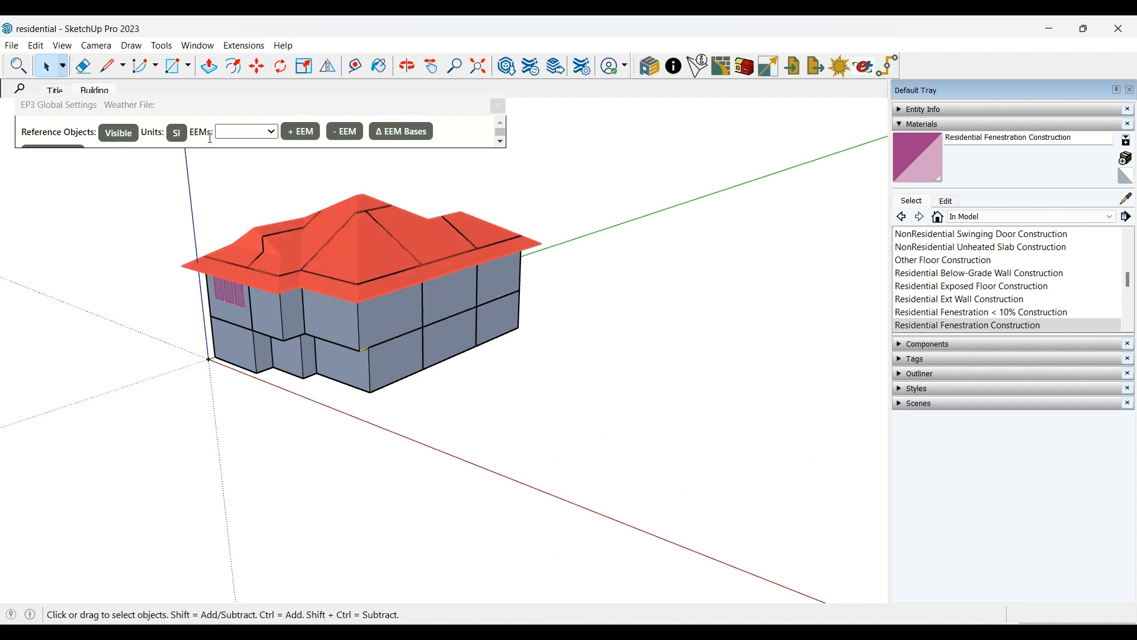
Step: Switch to the 50pctWWR EEM and paint the upper storey's window bands with the Residential Fenestration Construction material
left_click(253, 132)
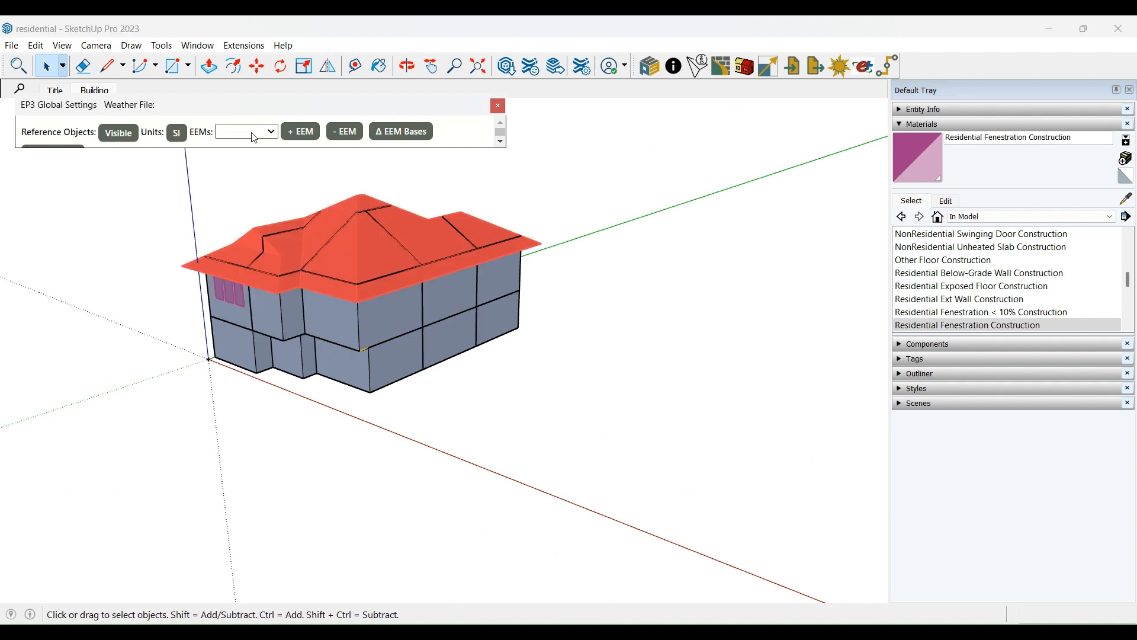
left_click(244, 167)
middle_click_drag(370, 308, 387, 272)
double_click(321, 303)
double_click(344, 312)
triple_click(375, 281)
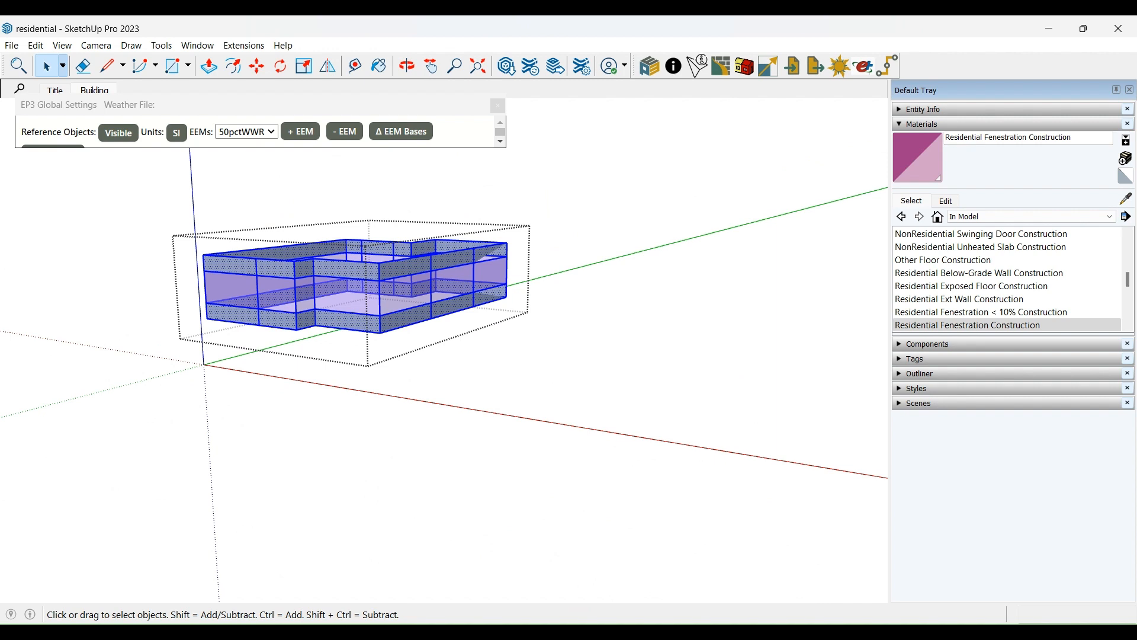
left_click(718, 330)
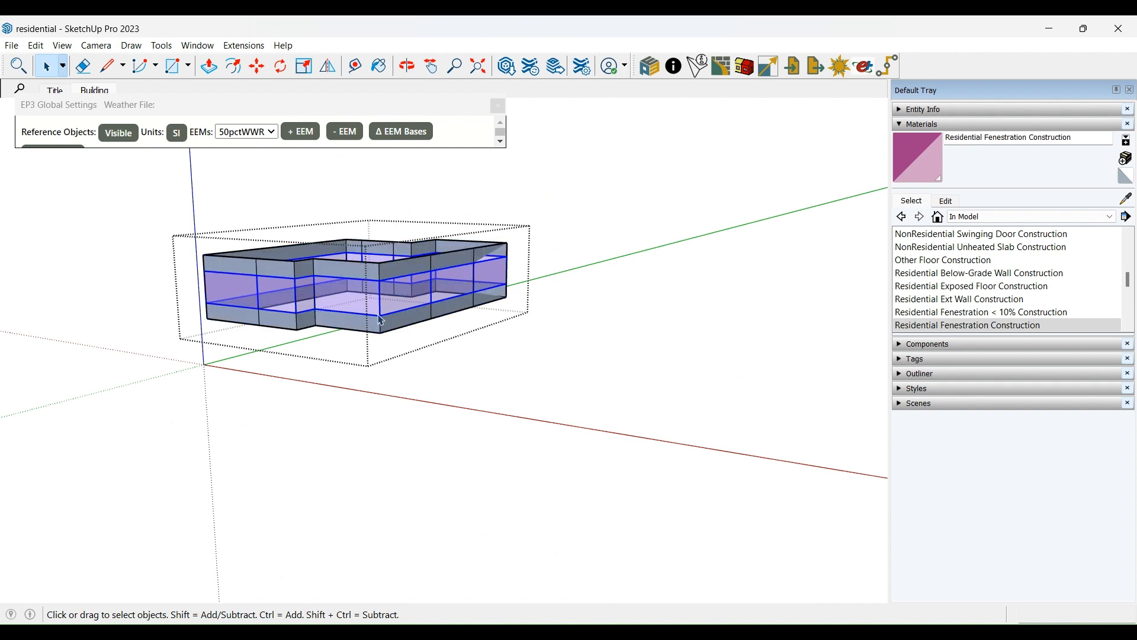
key("b")
left_click(359, 298)
key("space")
left_click(620, 355)
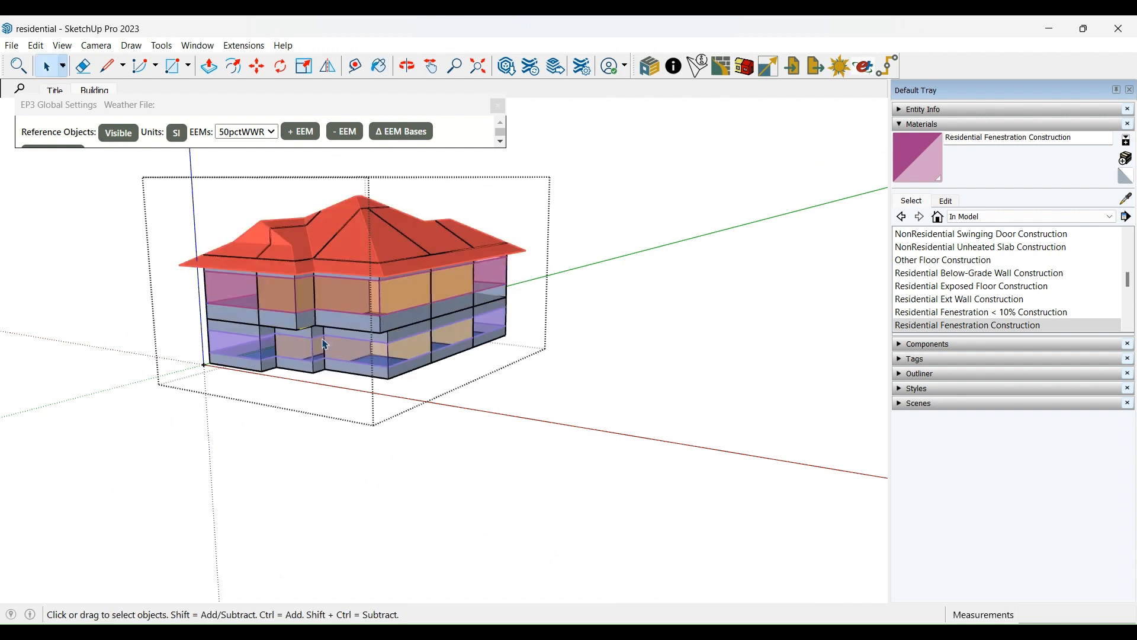
Step: Apply the Residential Fenestration Construction material to the ground storey's window bands in the 50pctWWR EEM
double_click(352, 356)
left_click_drag(94, 236, 763, 489)
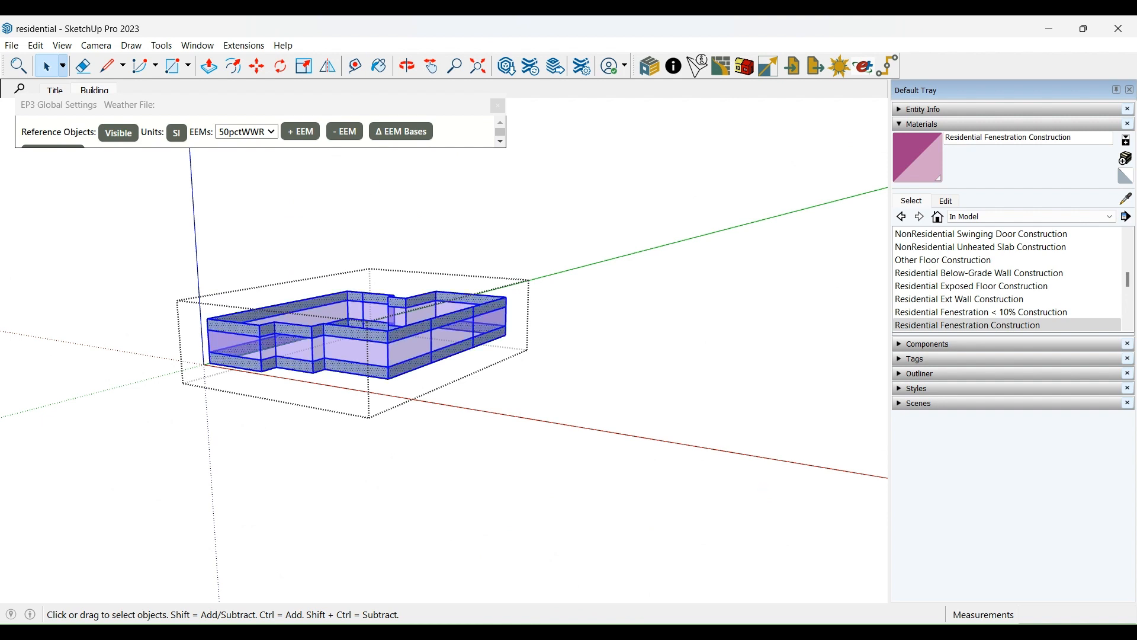
left_click(715, 332)
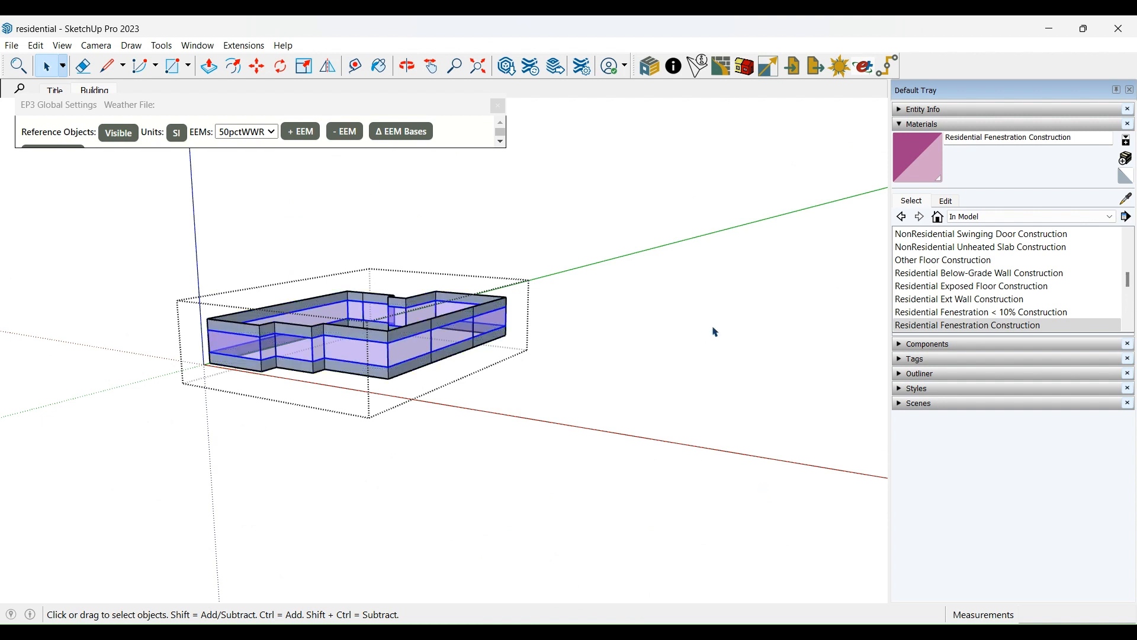
key("b")
left_click(358, 354)
key("space")
left_click(645, 376)
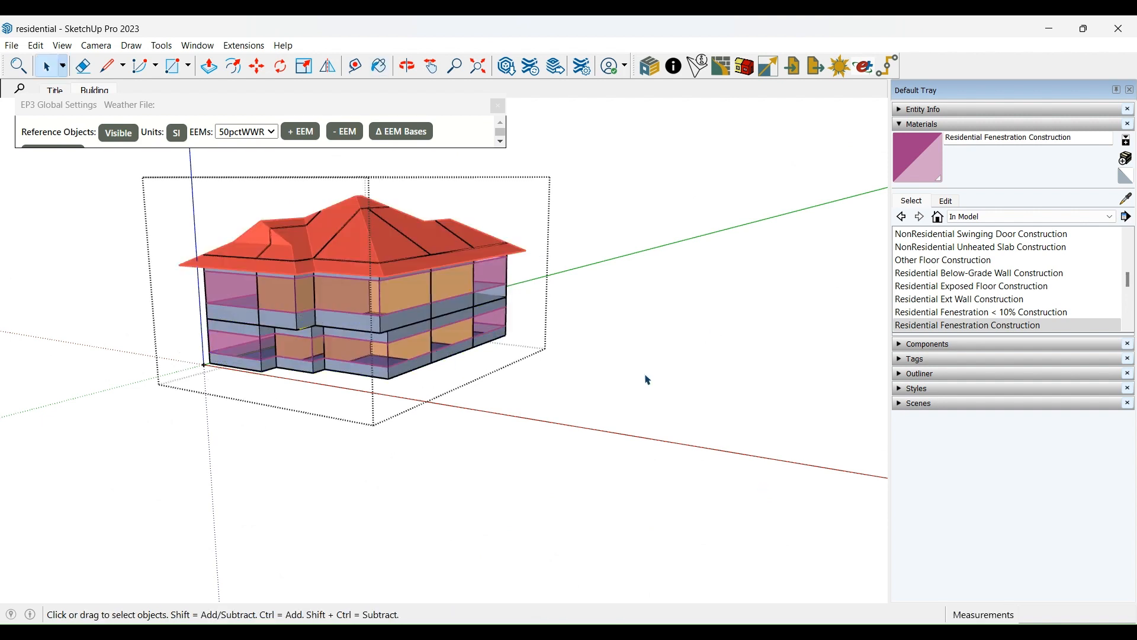
left_click(588, 423)
middle_click_drag(590, 426, 672, 337)
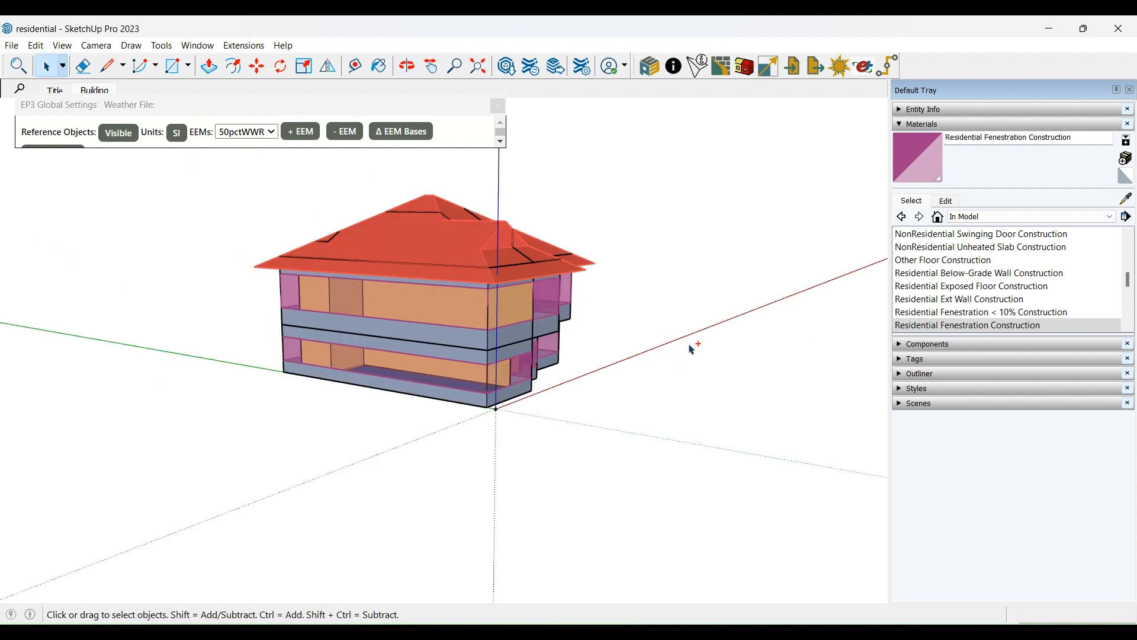
middle_click_drag(451, 429, 300, 456)
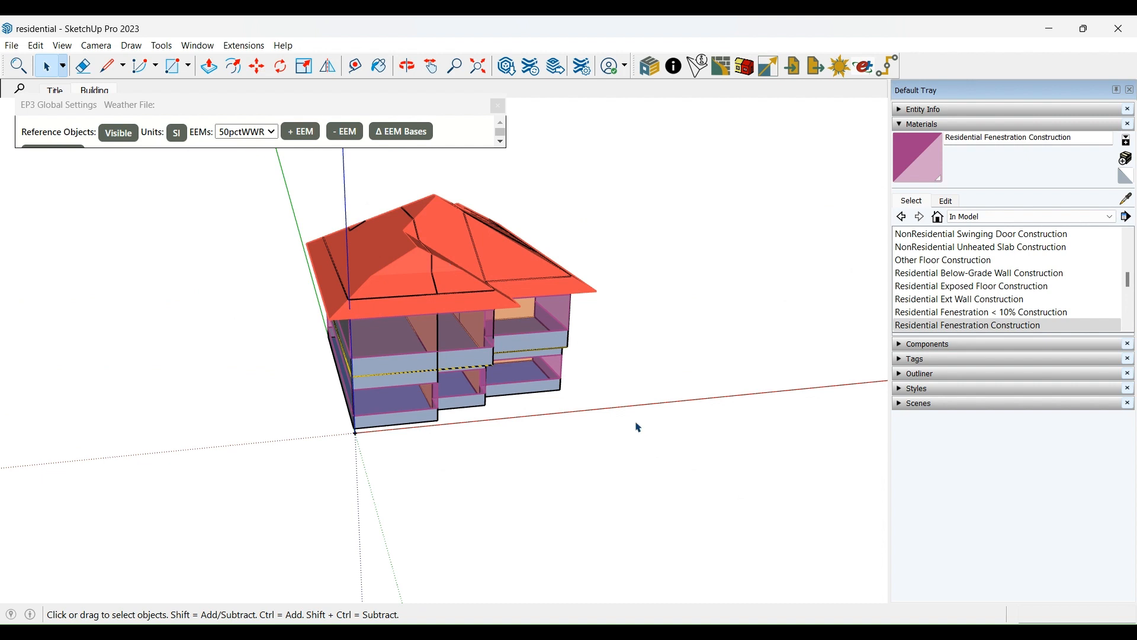
middle_click_drag(638, 427, 584, 325)
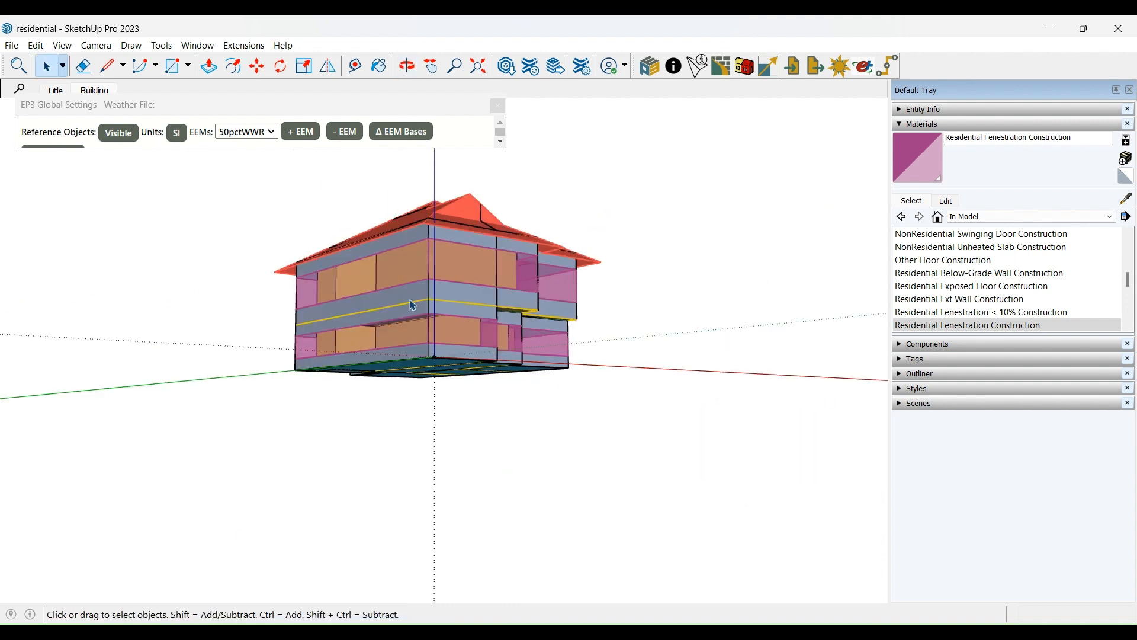
middle_click_drag(405, 264, 474, 492)
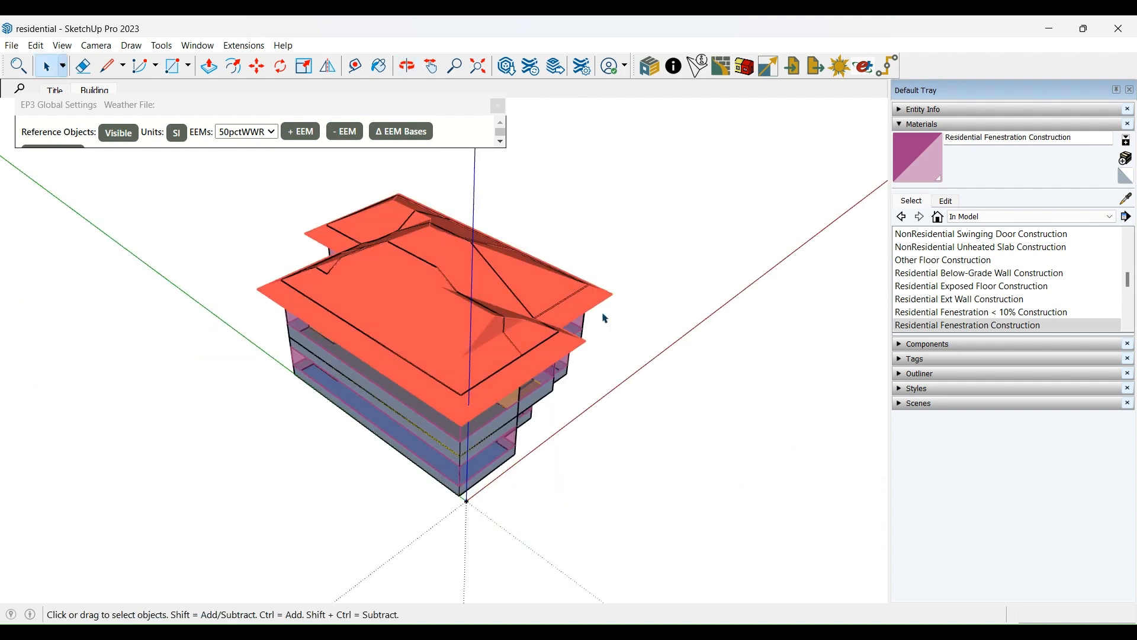
Step: Remove Ext Wall Construction, all Semiheated constructions and all NonResidential constructions except the NonResidential Unheated Slab Construction from the model's materials
left_click(720, 70)
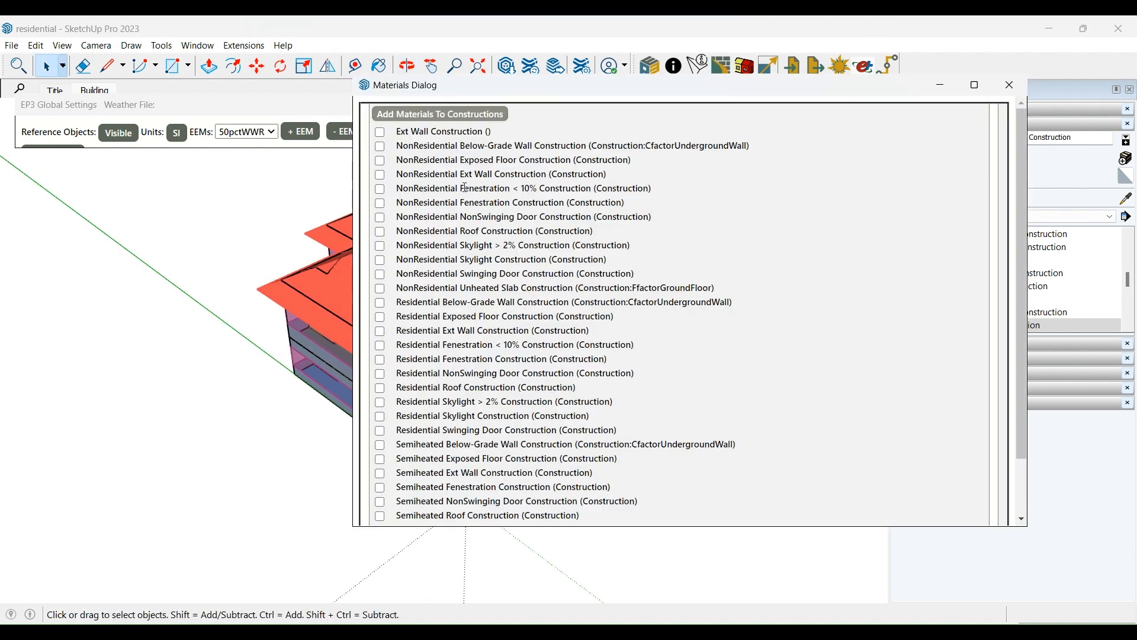
scroll(616, 381, "down", 2)
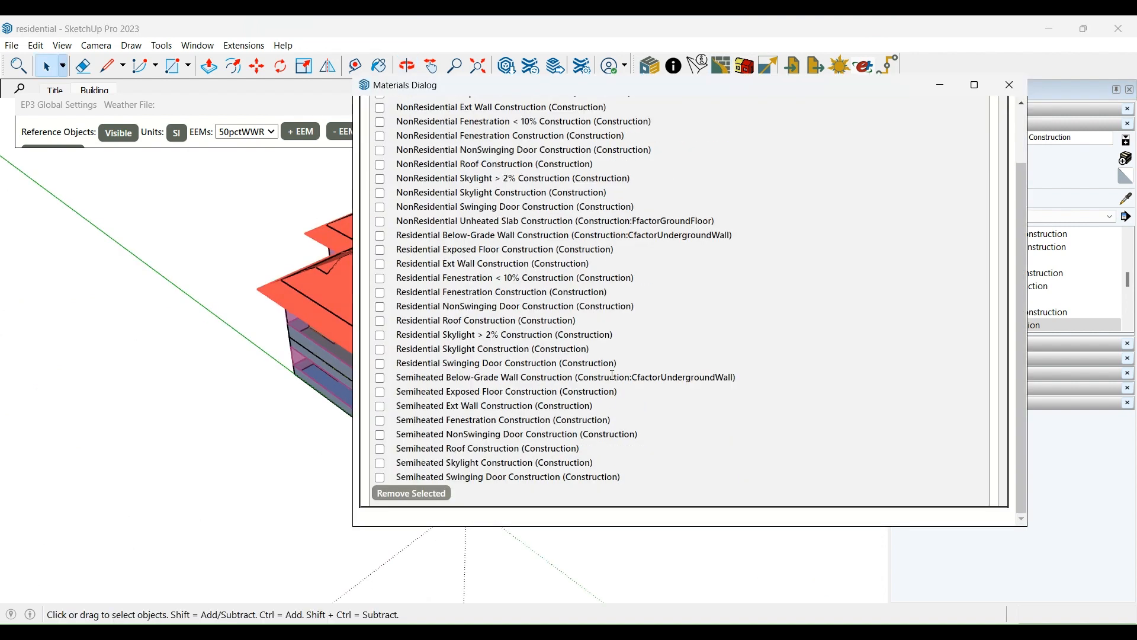
scroll(613, 374, "up", 2)
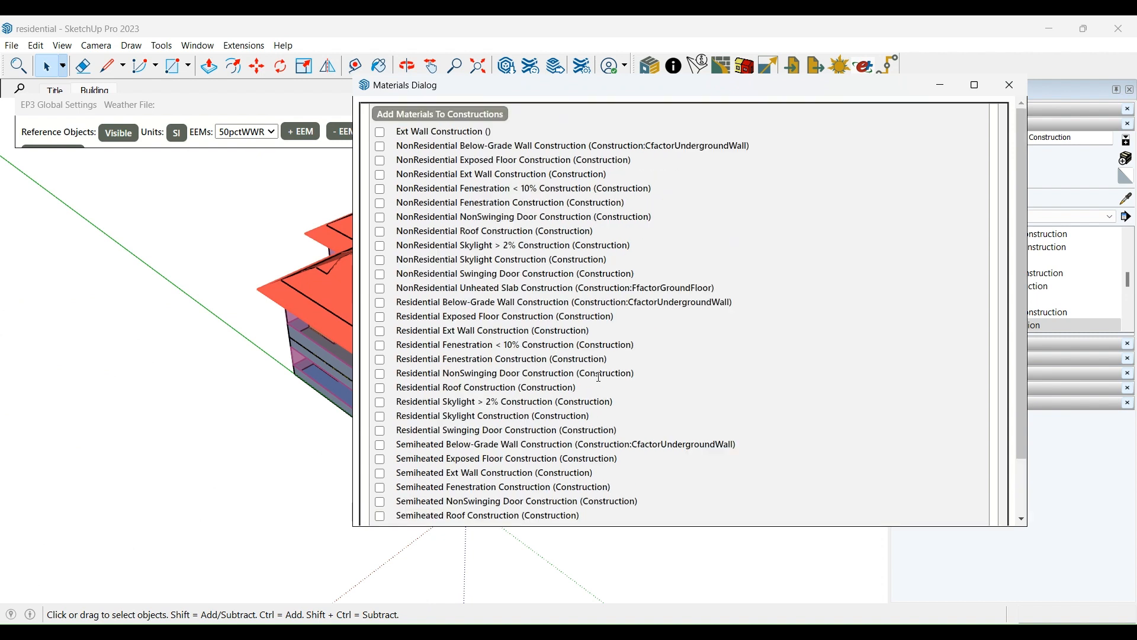
left_click(380, 132)
left_click(380, 146)
left_click(380, 160)
left_click(380, 175)
left_click(380, 188)
left_click(380, 217)
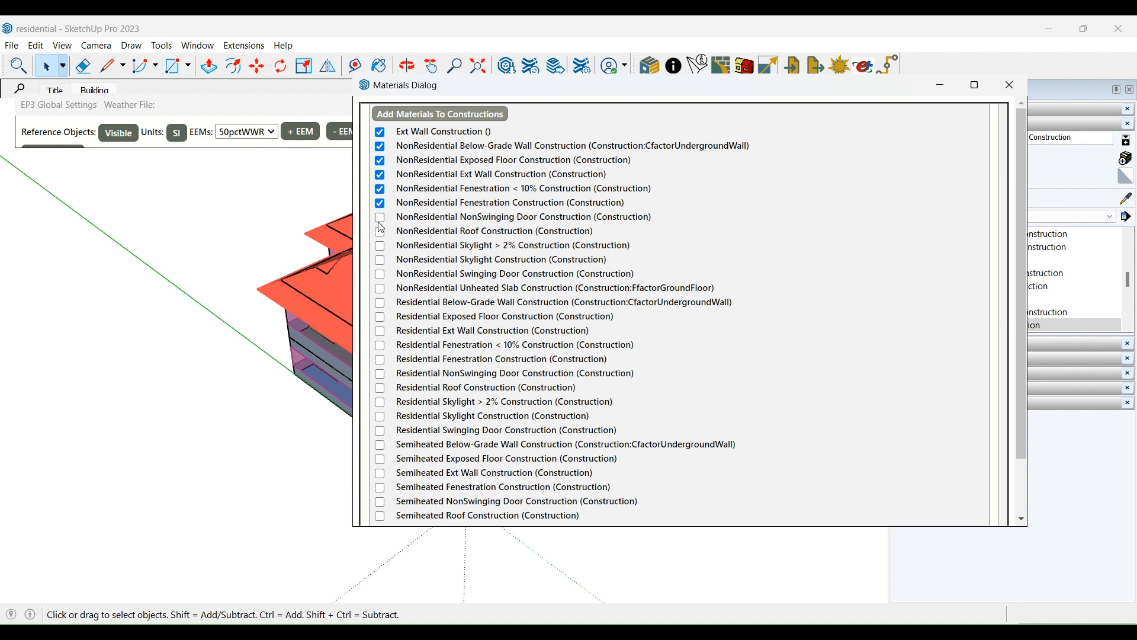
left_click(380, 231)
left_click(380, 245)
left_click(380, 259)
left_click(380, 274)
left_click(380, 444)
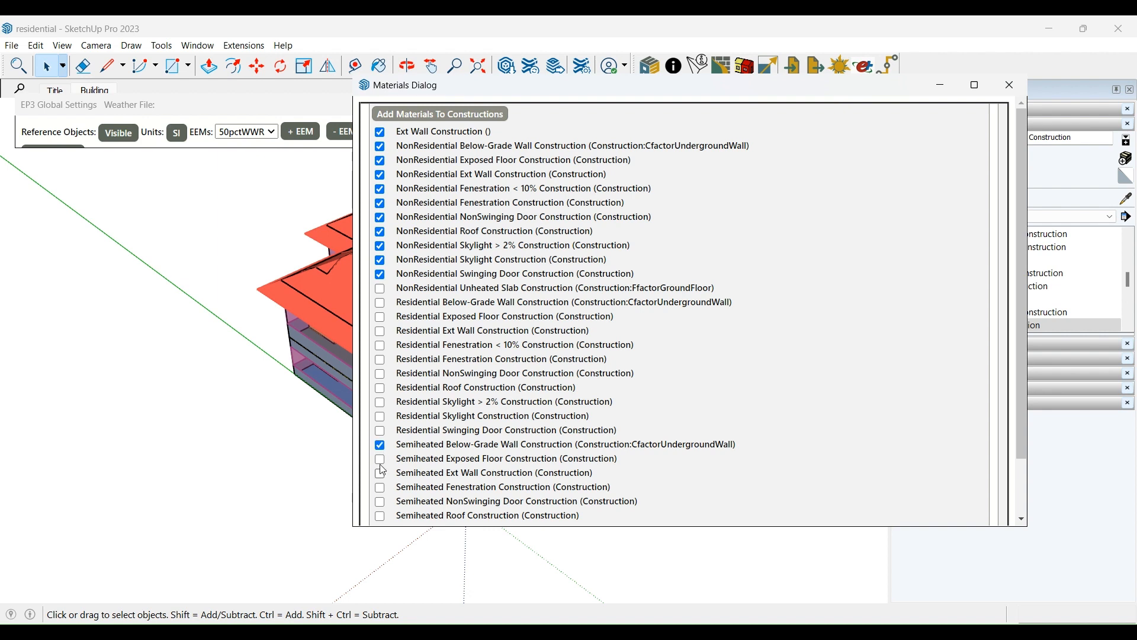
left_click(380, 459)
left_click(380, 473)
scroll(404, 455, "down", 1)
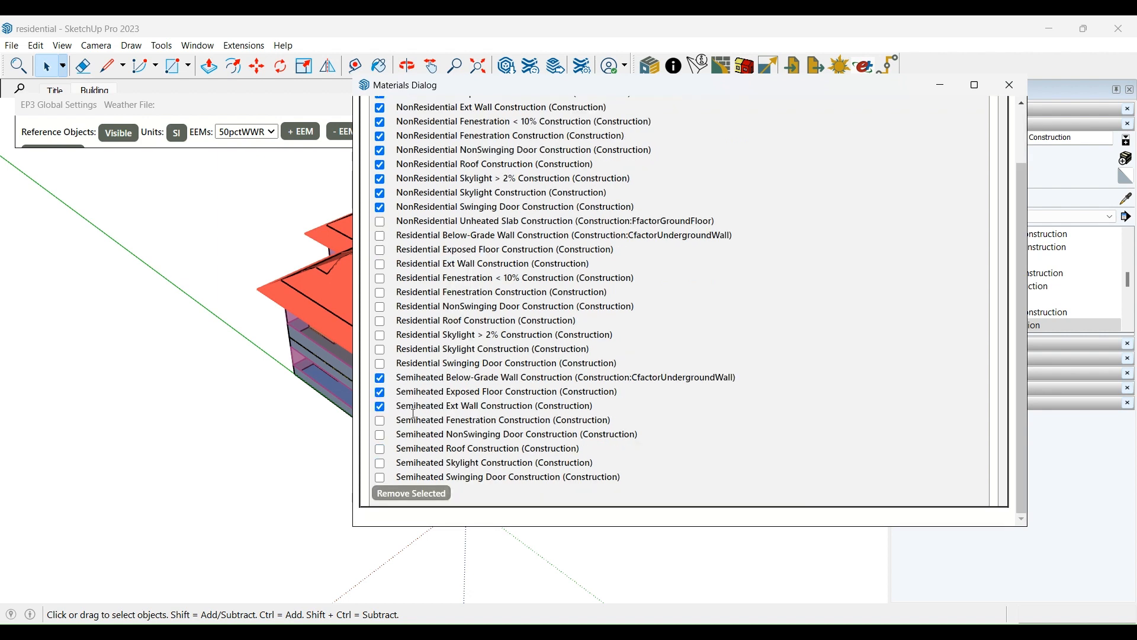
left_click(380, 420)
left_click(381, 434)
left_click(380, 448)
left_click(381, 463)
left_click(381, 477)
left_click(428, 494)
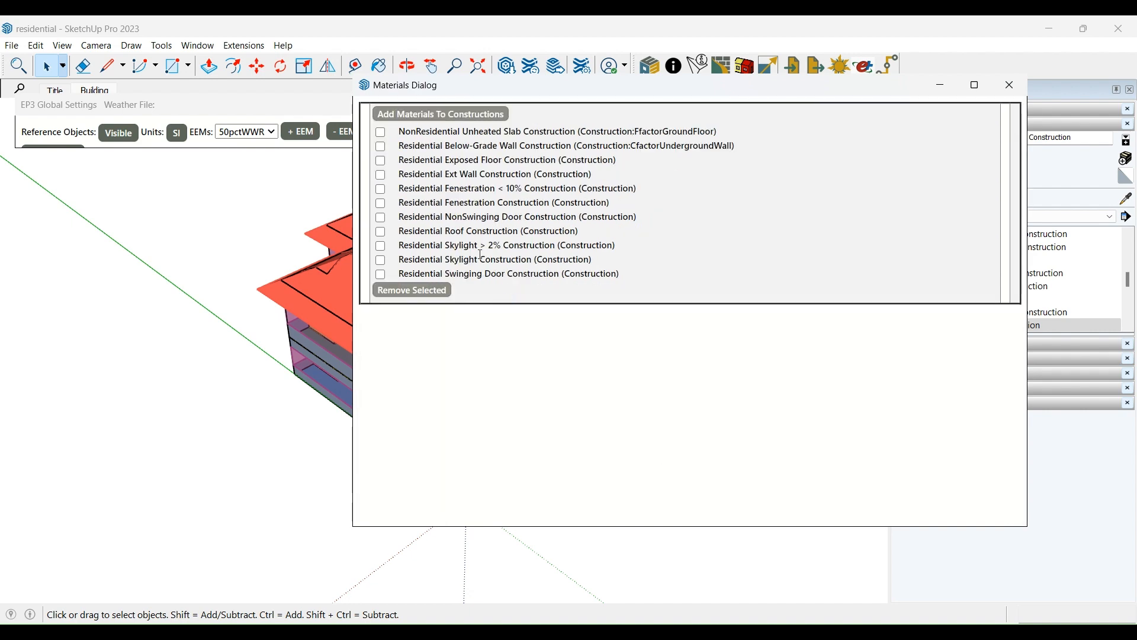
left_click(1010, 85)
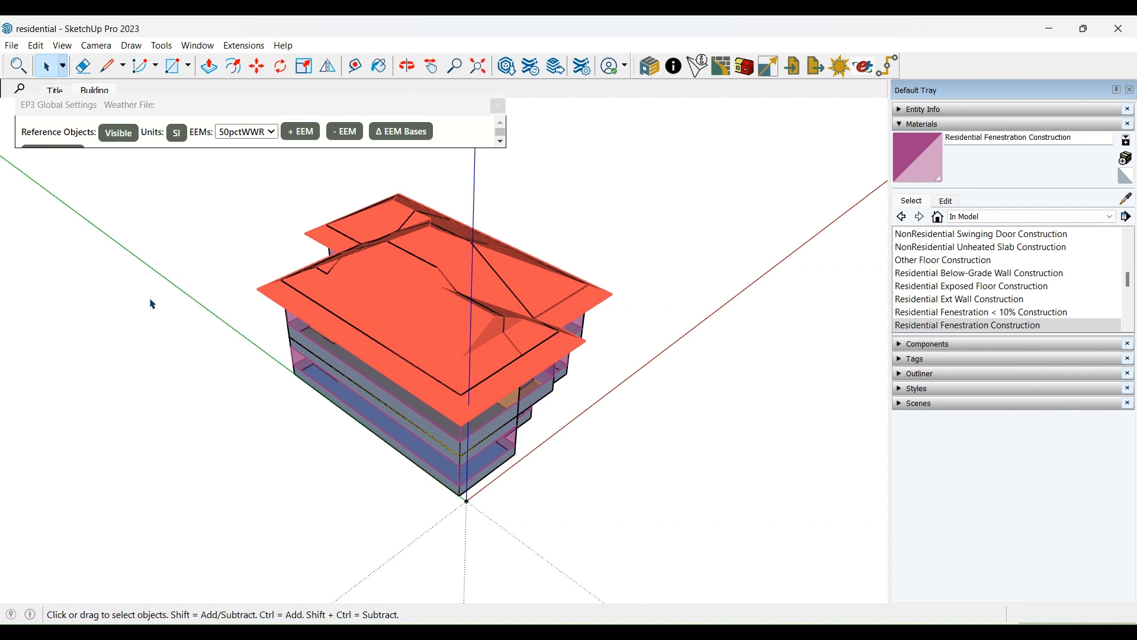
Step: View the IDF text of the Residential Hardwired Lights object, select all of it, and open the Paste IDF Text window
middle_click_drag(614, 398, 415, 379)
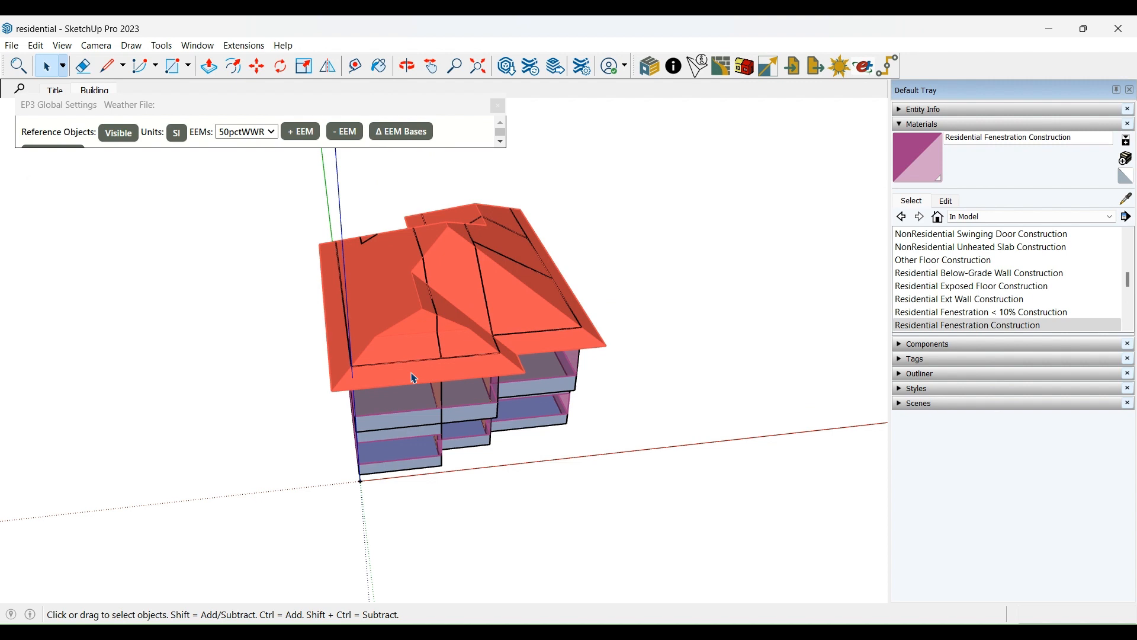
middle_click_drag(526, 361, 542, 353)
left_click(673, 66)
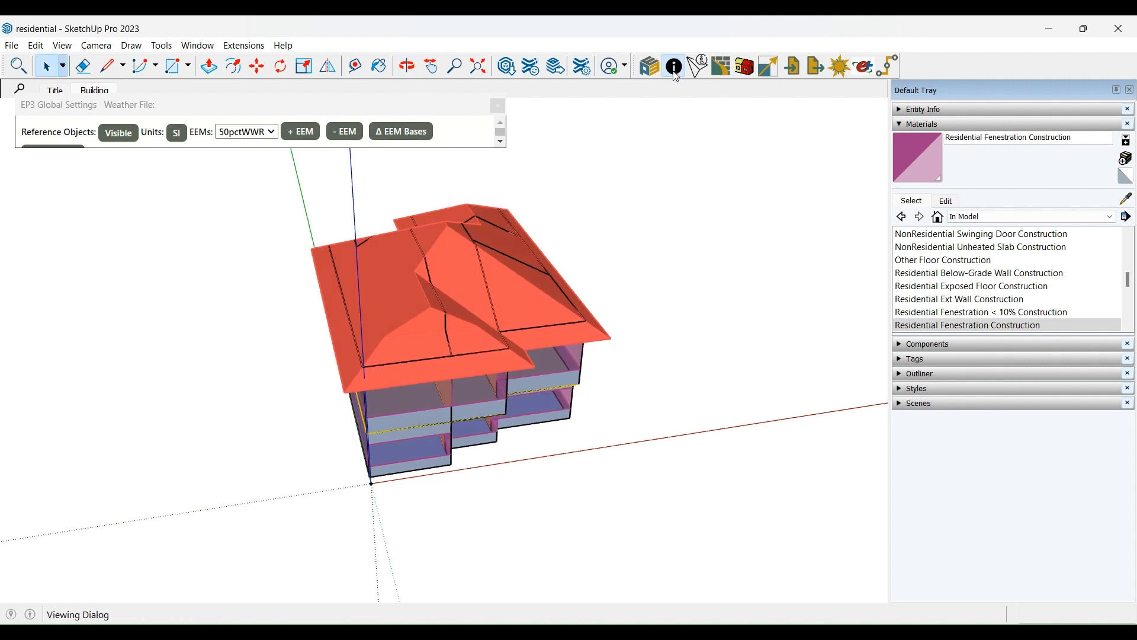
left_click(261, 232)
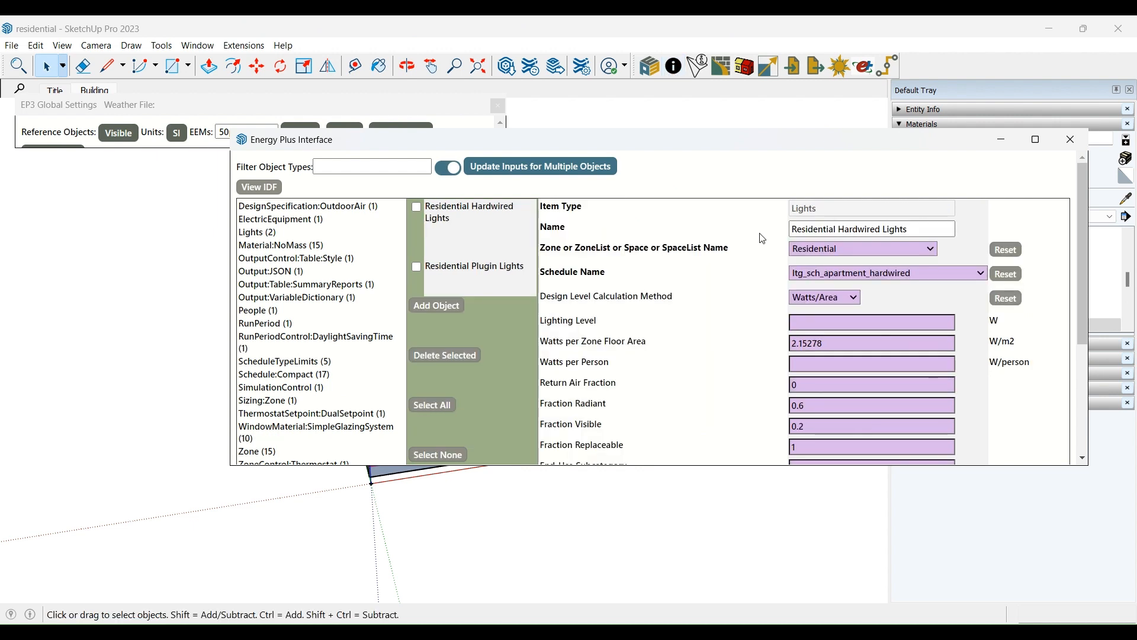
left_click(260, 189)
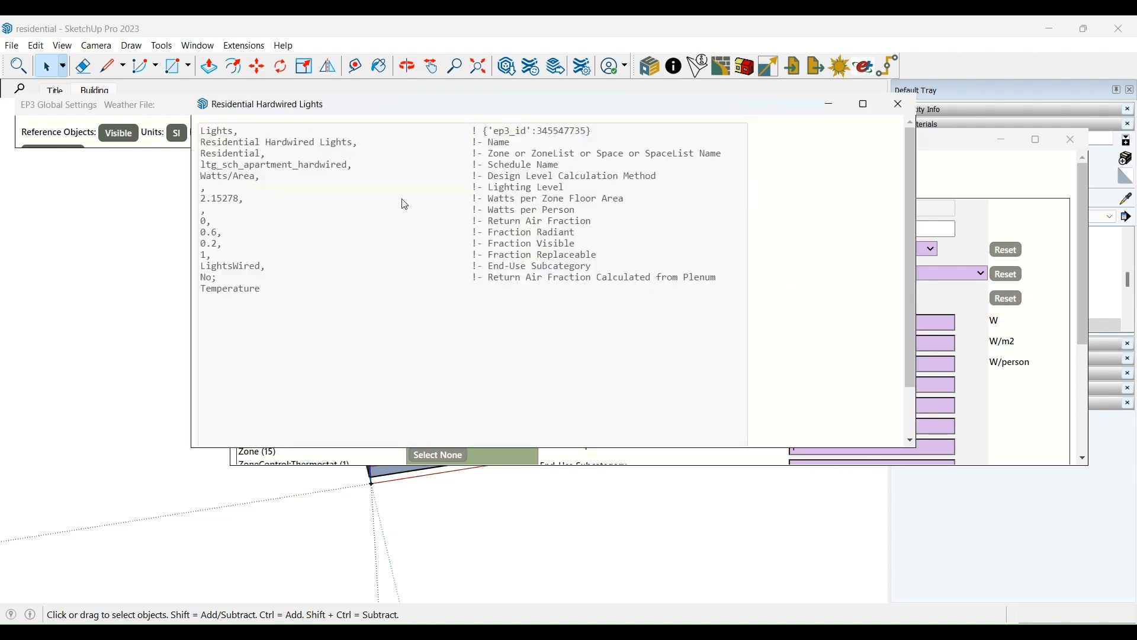
left_click_drag(721, 281, 156, 159)
left_click(495, 347)
key("ctrl+a")
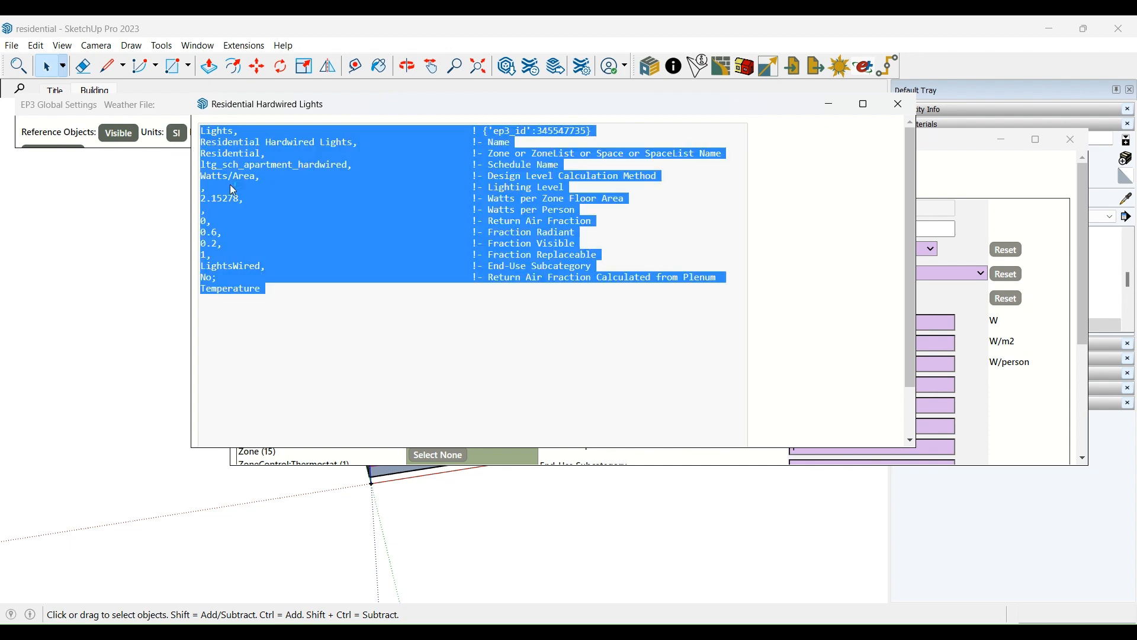
left_click(366, 303)
key("ctrl+a")
left_click(899, 104)
left_click(793, 66)
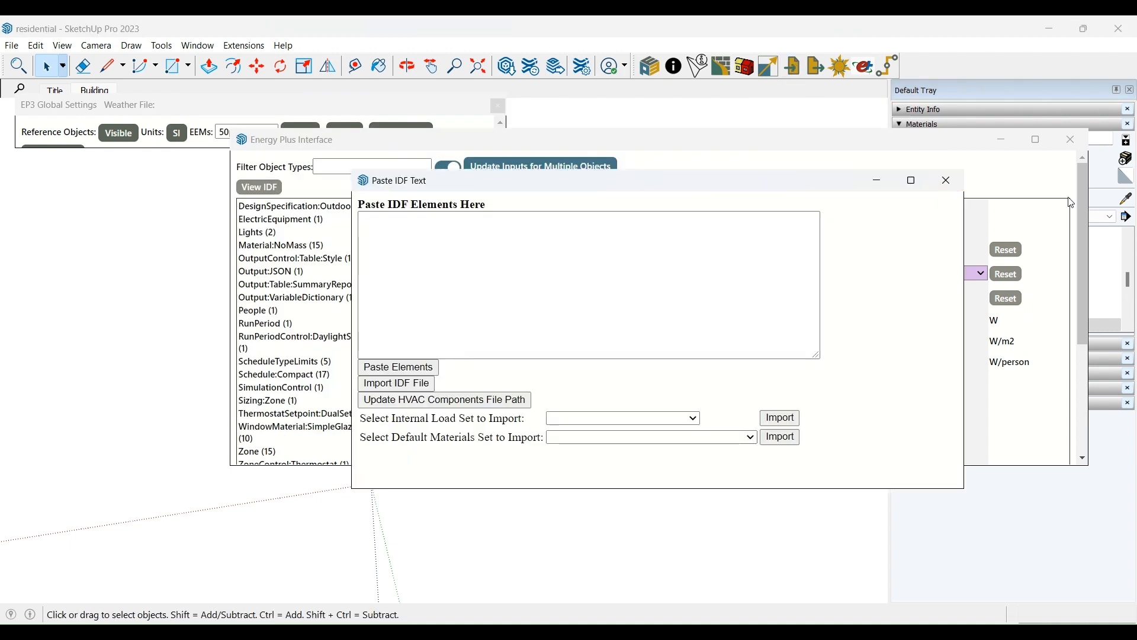
Step: Close the Energy Plus Interface, switch the active EEM to the blank base entry, and close the Paste IDF Text window
left_click(1071, 139)
left_click(255, 131)
left_click(240, 146)
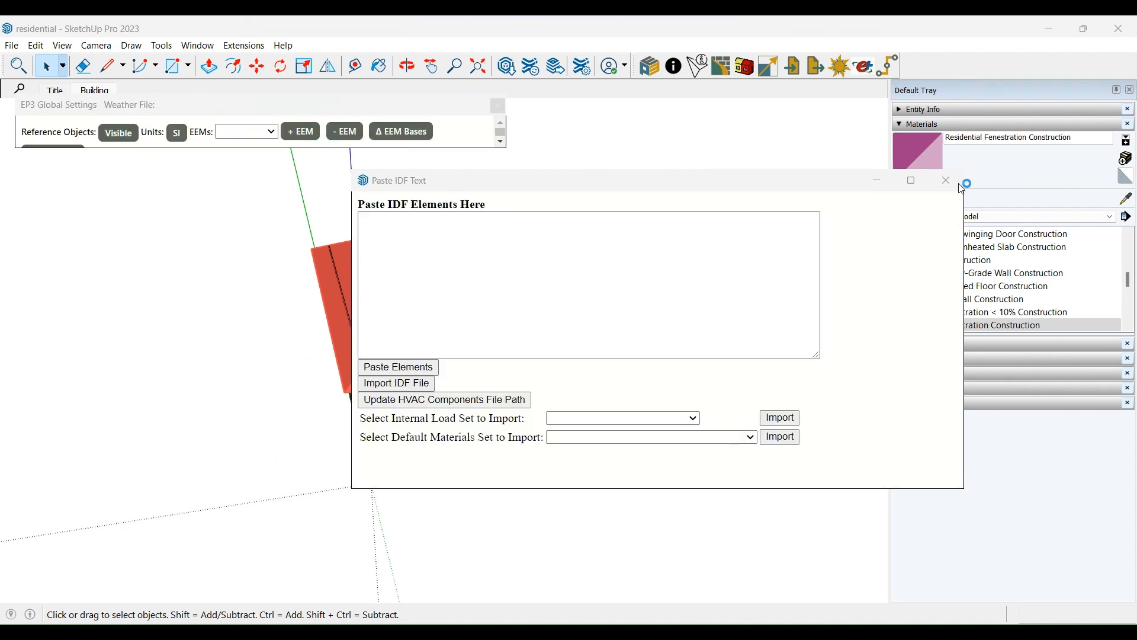
left_click(947, 180)
Step: Reopen the Paste IDF Text window, paste the copied Lights object text, and rename the object in it to Extra Lights
left_click(793, 67)
left_click(431, 286)
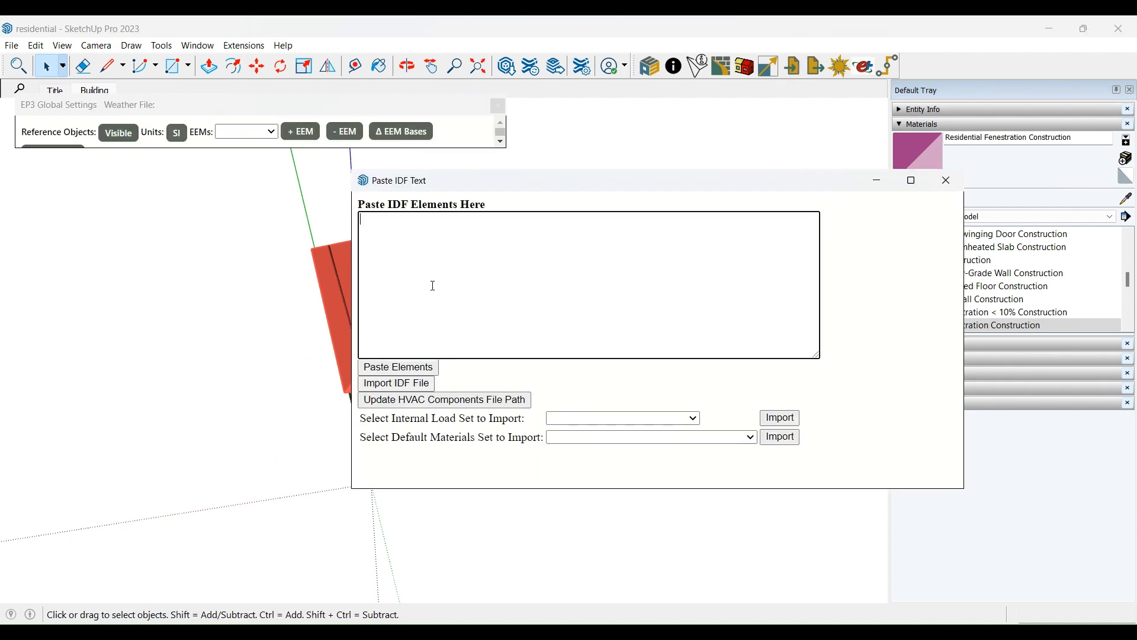
key("ctrl+v")
scroll(508, 301, "up", 2)
scroll(519, 269, "up", 1)
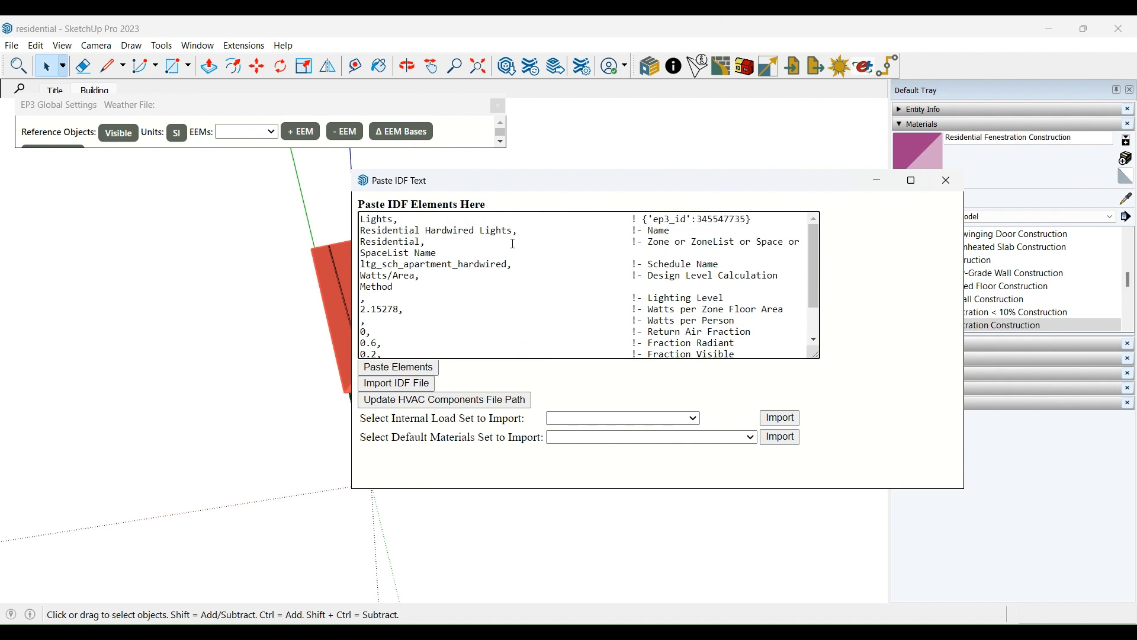
left_click_drag(513, 232, 390, 231)
type("Extra Lights")
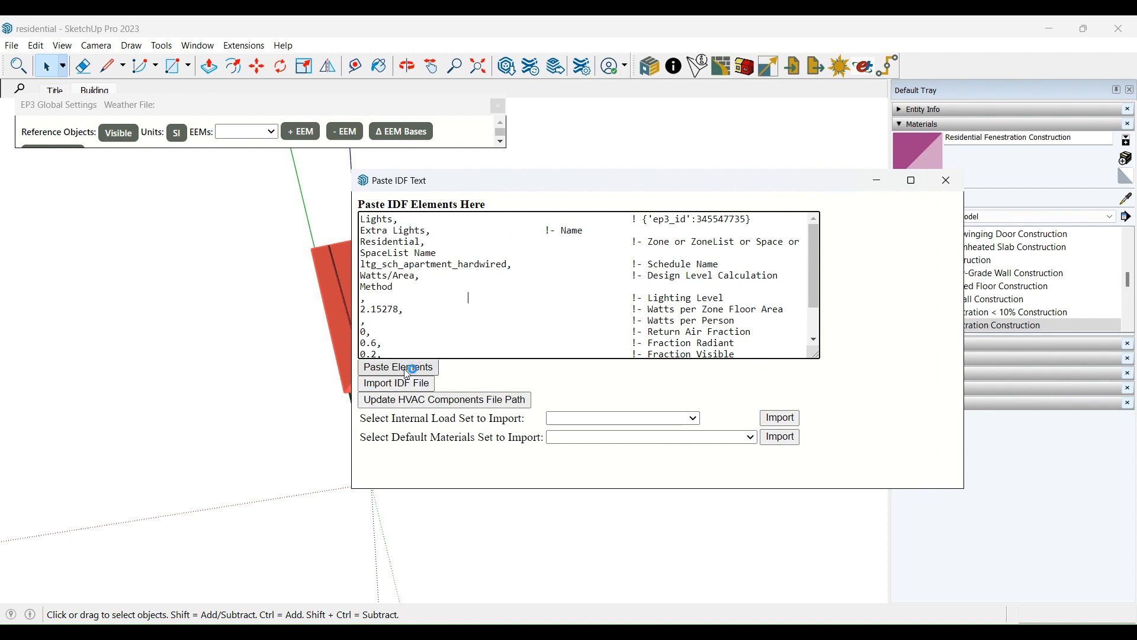
Step: Create the Lights object from the pasted IDF text, keeping the option to overwrite inputs in the current EEM for same-named objects
scroll(481, 331, "down", 1)
scroll(481, 332, "up", 2)
left_click(385, 370)
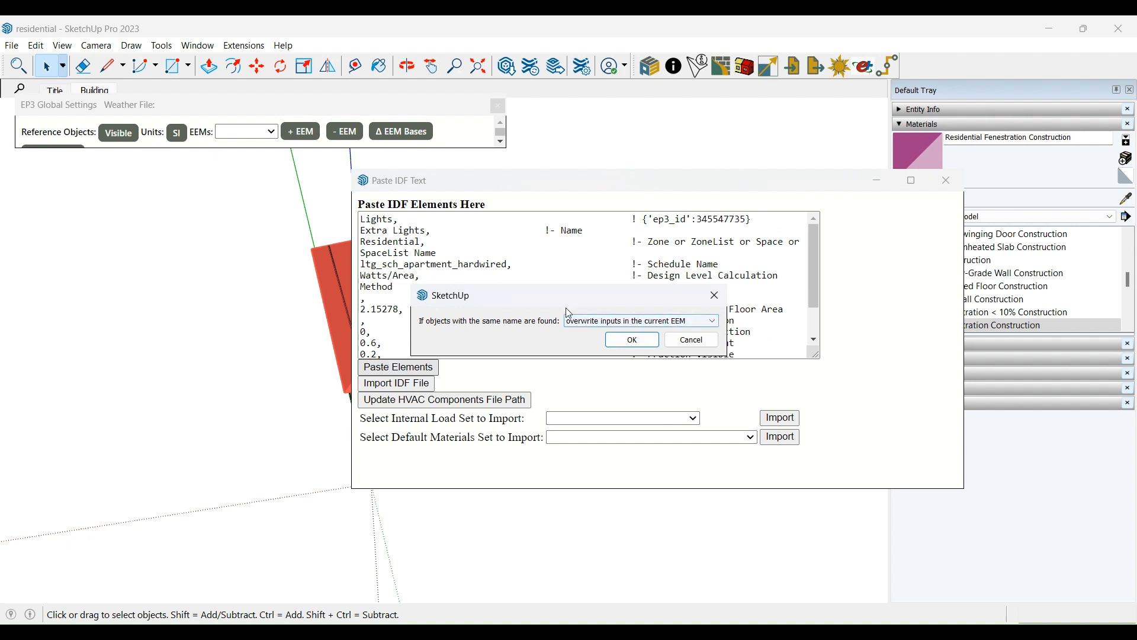
left_click(633, 340)
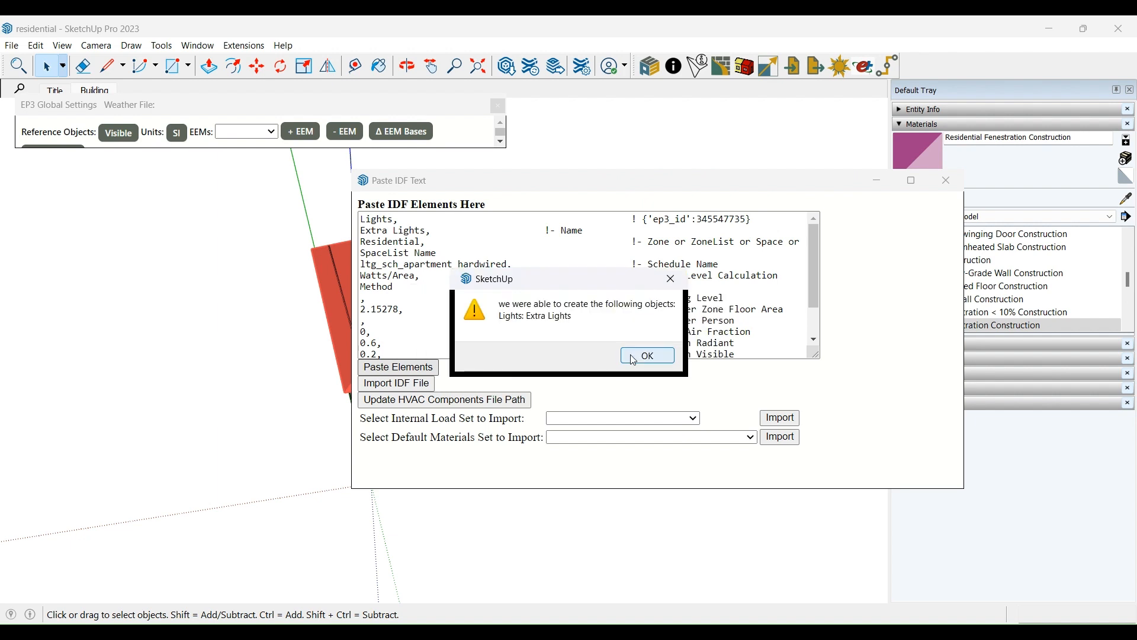
left_click(647, 354)
Step: Examine the input fields of the Extra Lights object in the Energy Plus Interface, and close both IDF windows
left_click(674, 67)
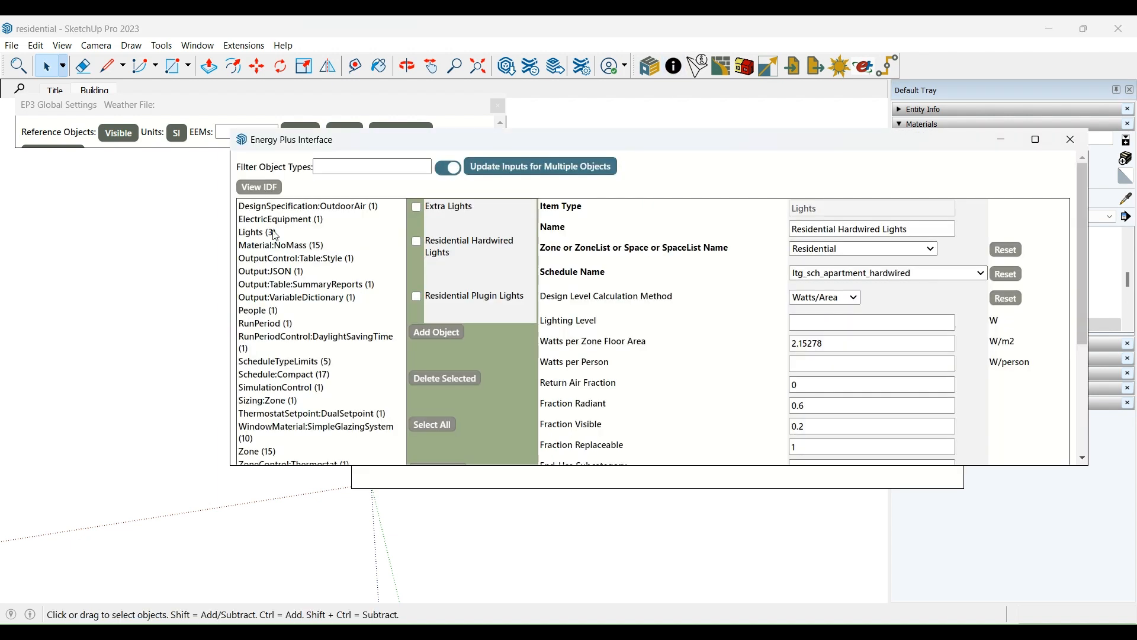
left_click(447, 206)
scroll(829, 328, "down", 3)
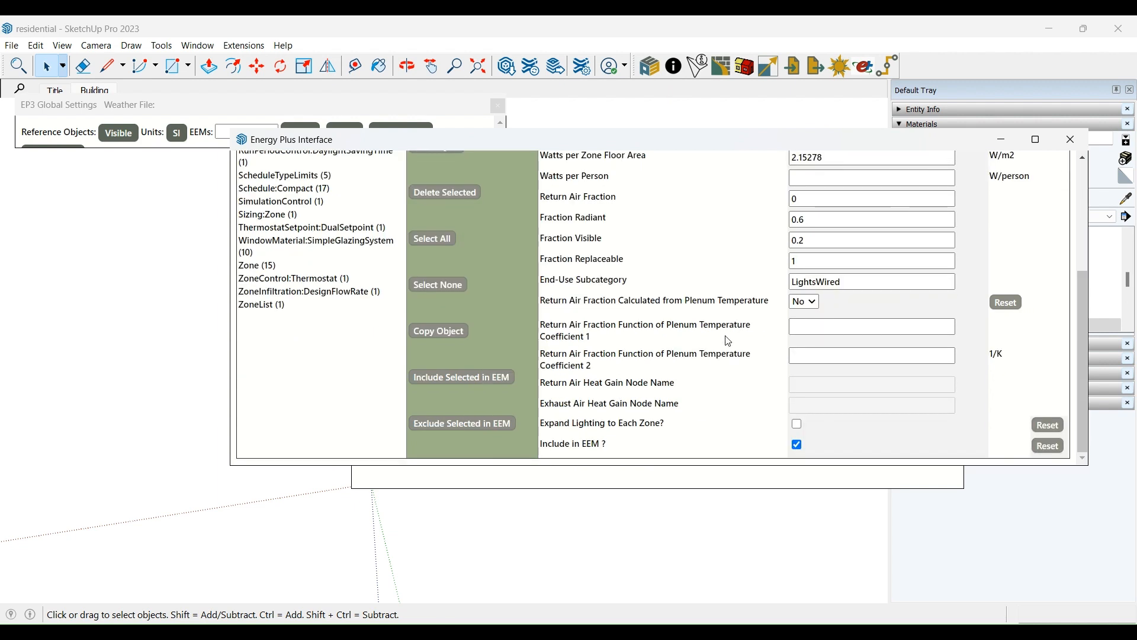
scroll(728, 341, "up", 3)
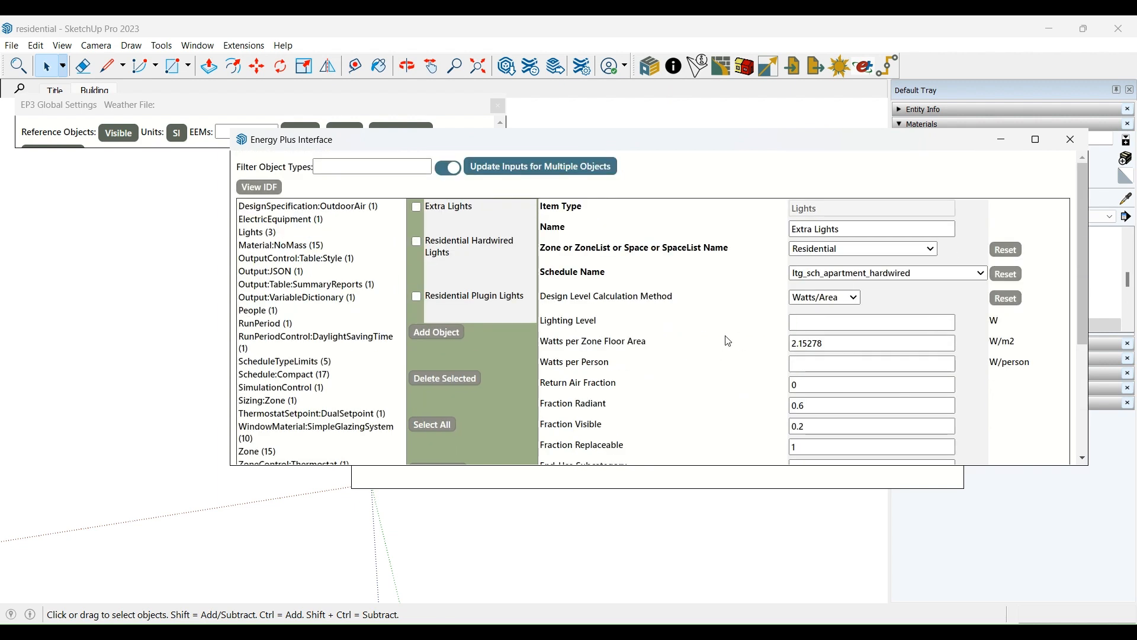
left_click(1071, 140)
left_click(946, 180)
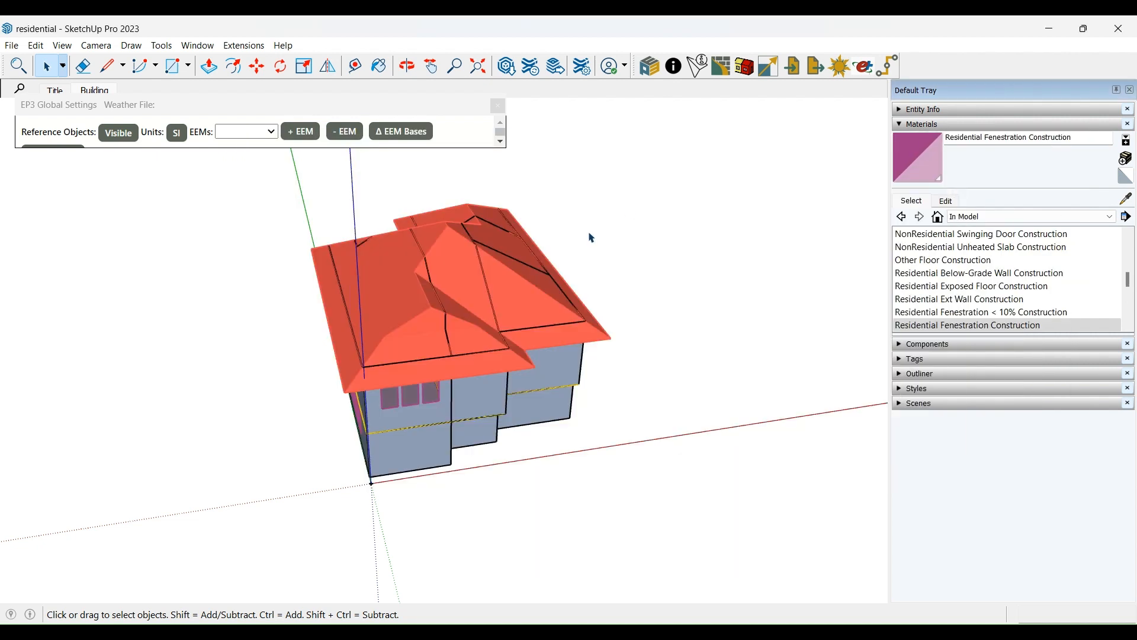